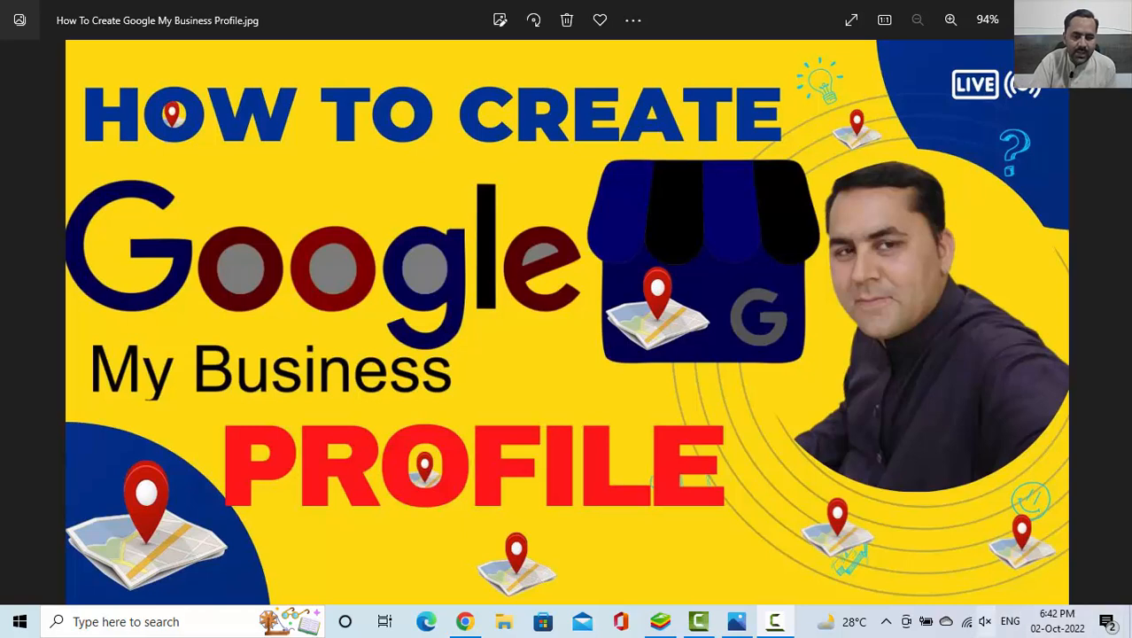
Switch to Chrome, search Google for "restaurant in islamabad f7" and block the site's request to know the location
{"action": "left_click", "coordinate": [468, 622]}
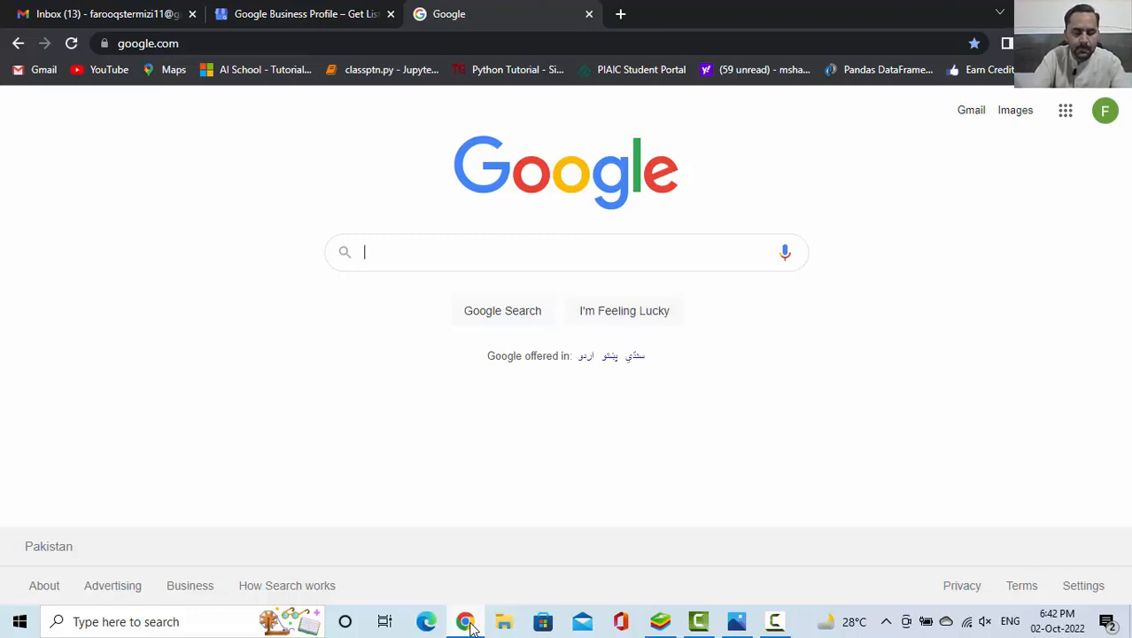
{"action": "type", "text": "reu"}
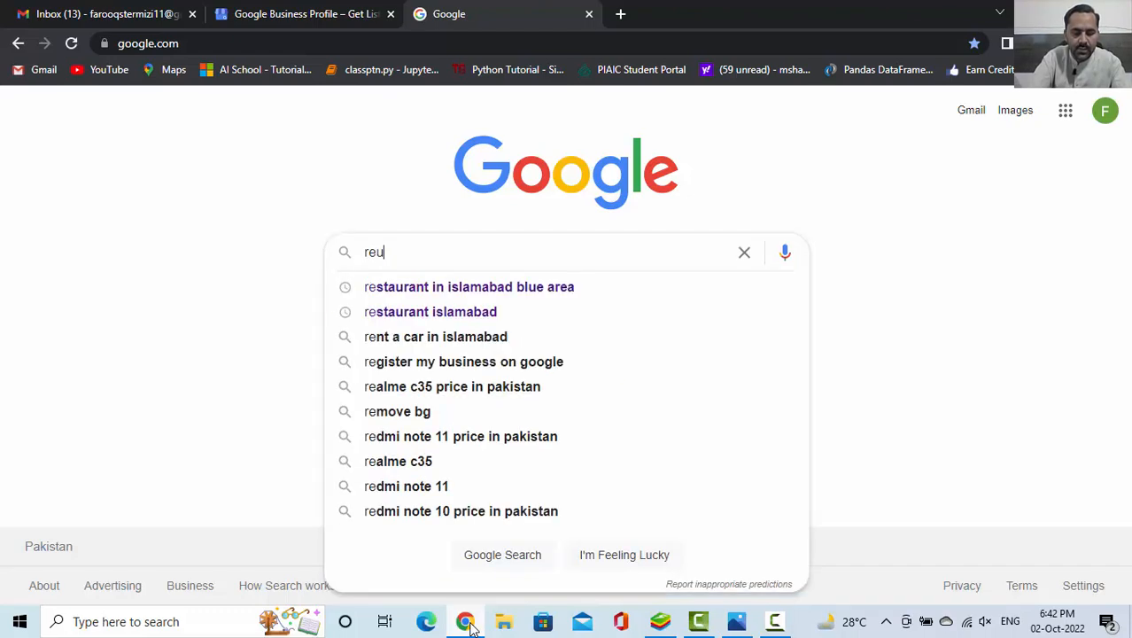
{"action": "type", "text": "staur"}
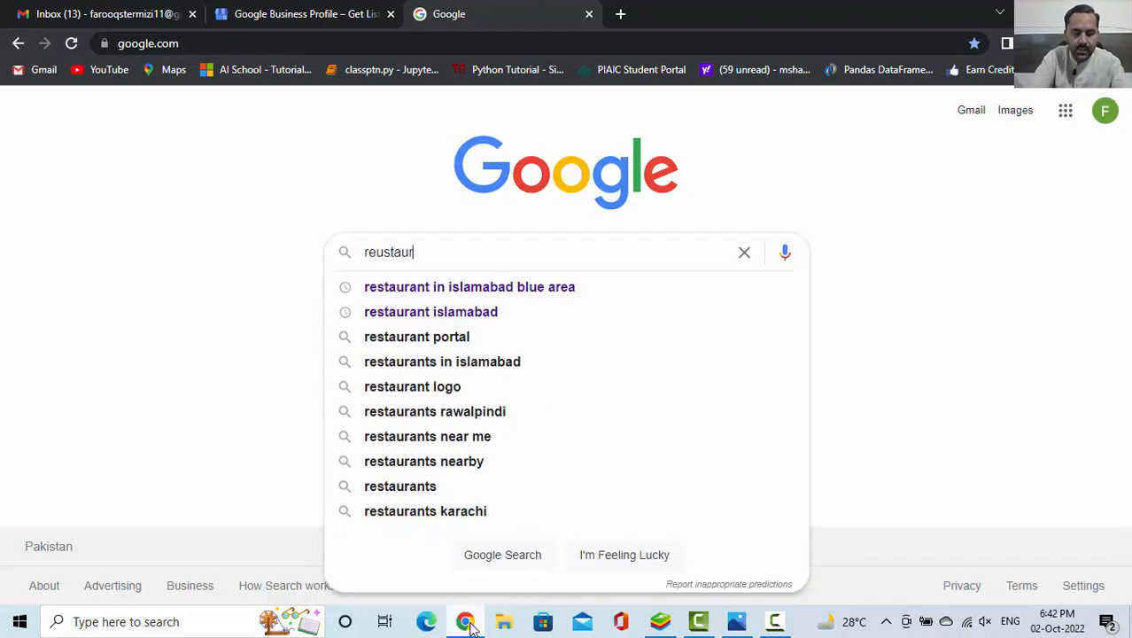
{"action": "type", "text": "nt i"}
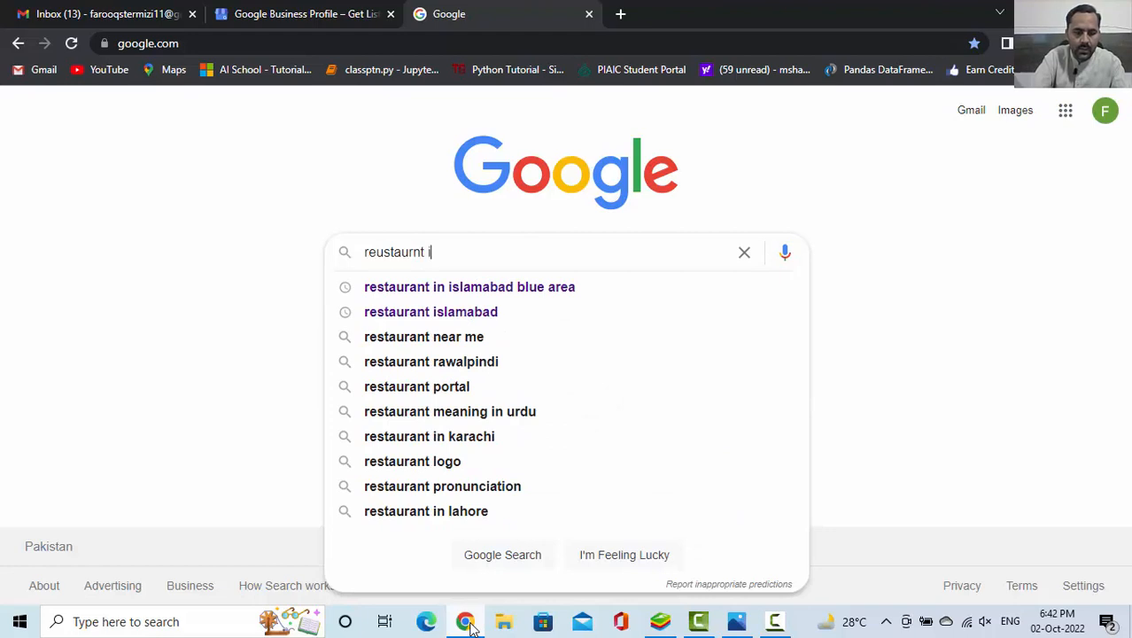
{"action": "type", "text": "n"}
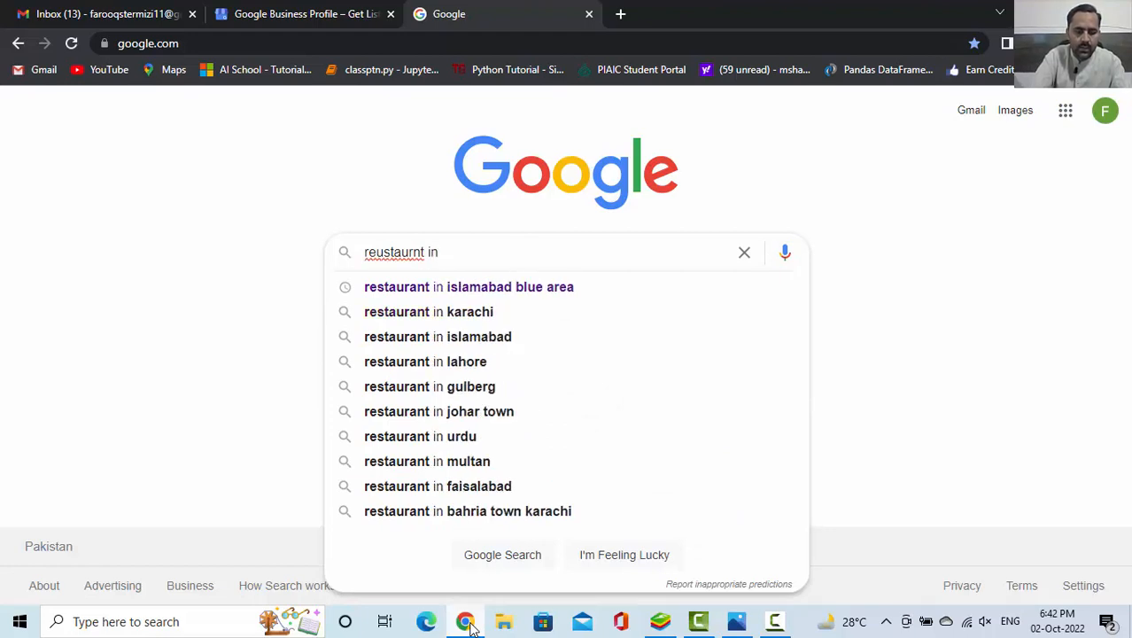
{"action": "type", "text": " islam"}
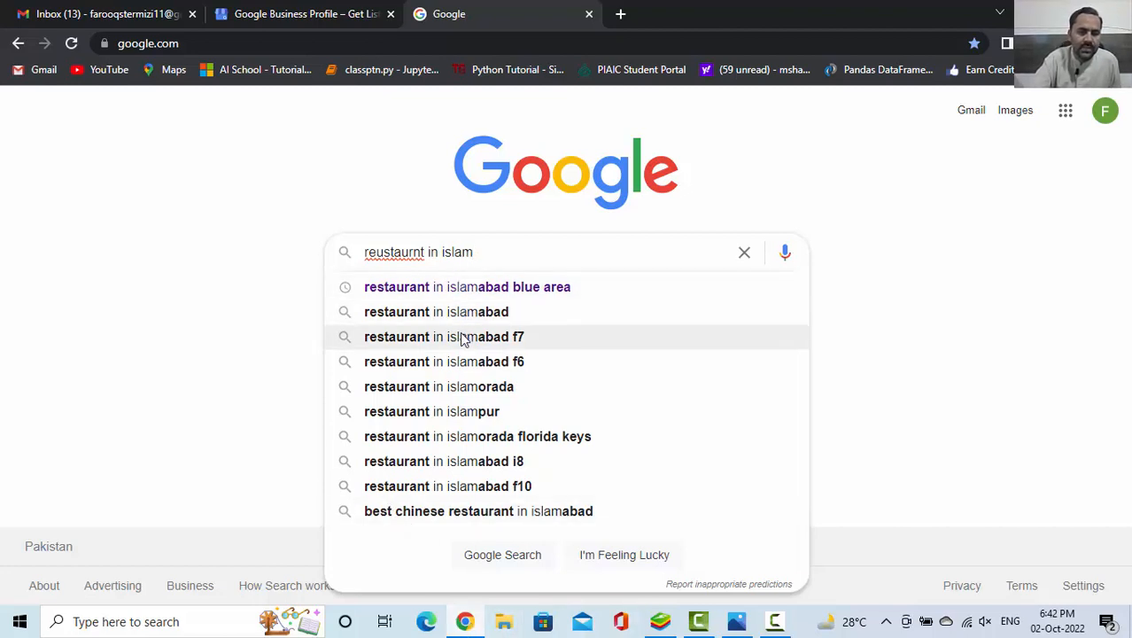
{"action": "left_click", "coordinate": [461, 337]}
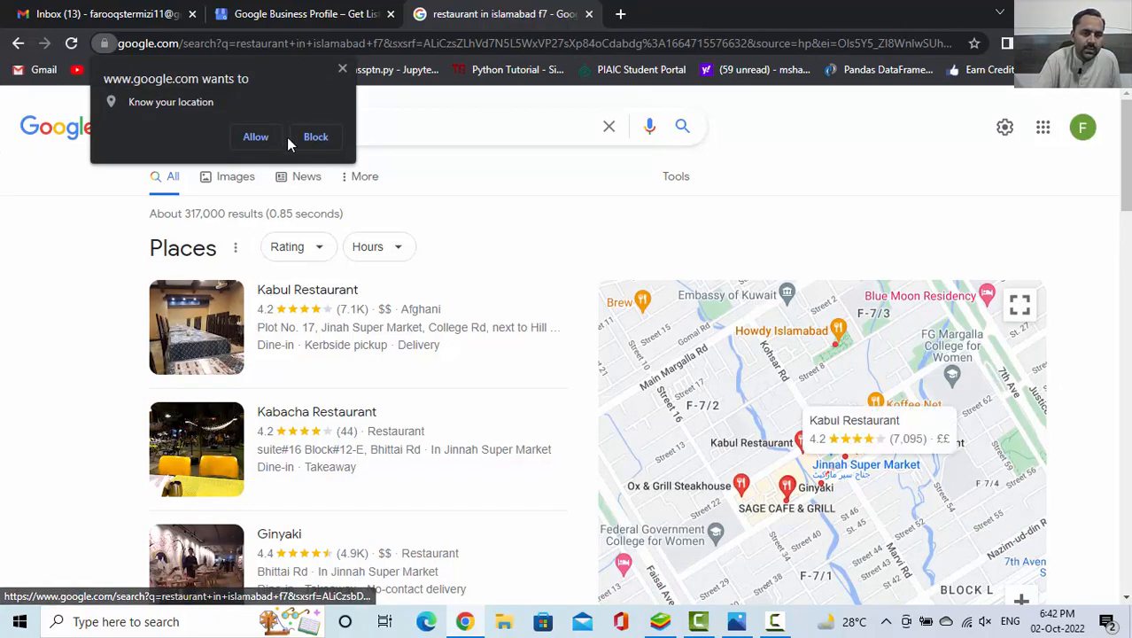
{"action": "left_click", "coordinate": [315, 138]}
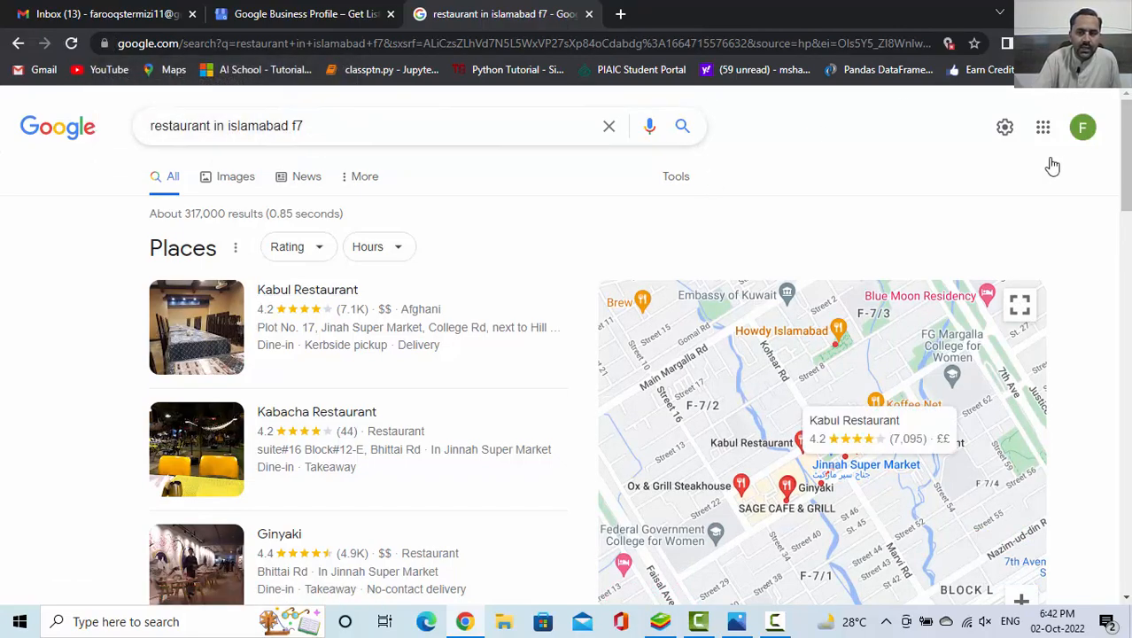
Open the Kabul Restaurant listing and get directions to it from Faisal Masjid, Islamabad
{"action": "mouse_move", "coordinate": [1129, 170]}
{"action": "left_mouse_down"}
{"action": "mouse_move", "coordinate": [1129, 216]}
{"action": "mouse_move", "coordinate": [1129, 178]}
{"action": "left_mouse_up"}
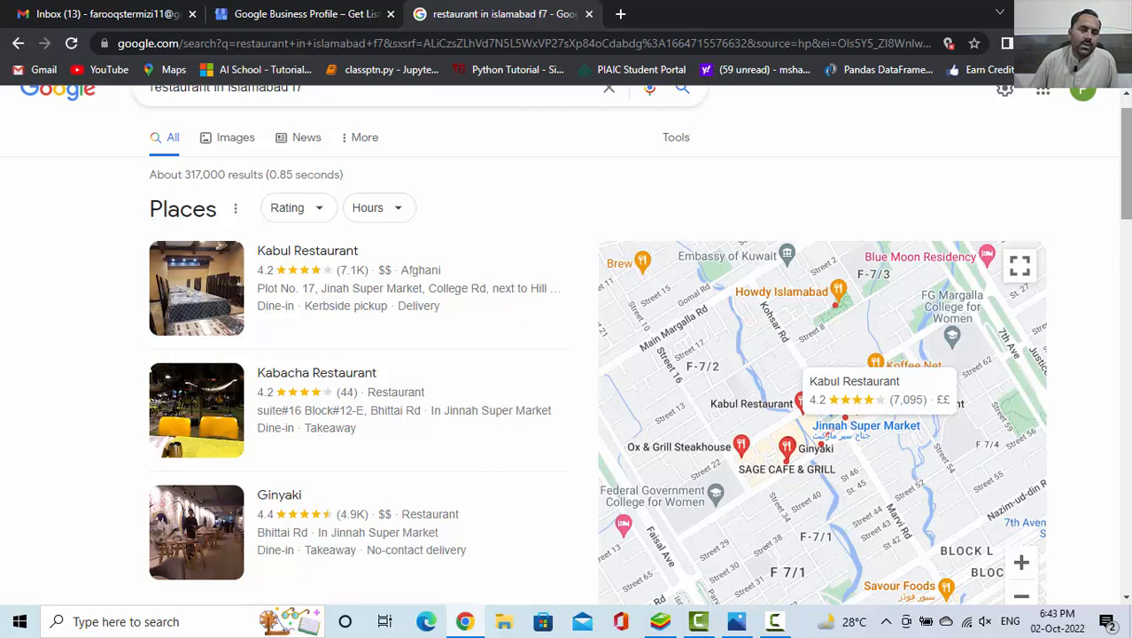
{"action": "left_click", "coordinate": [285, 254]}
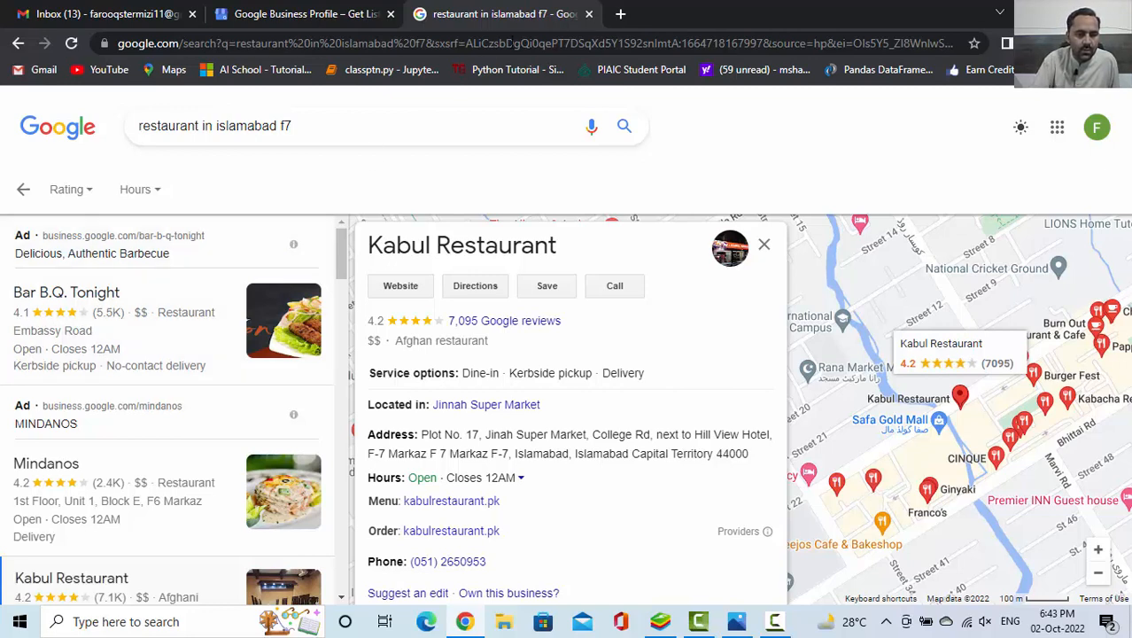
{"action": "left_click", "coordinate": [469, 288]}
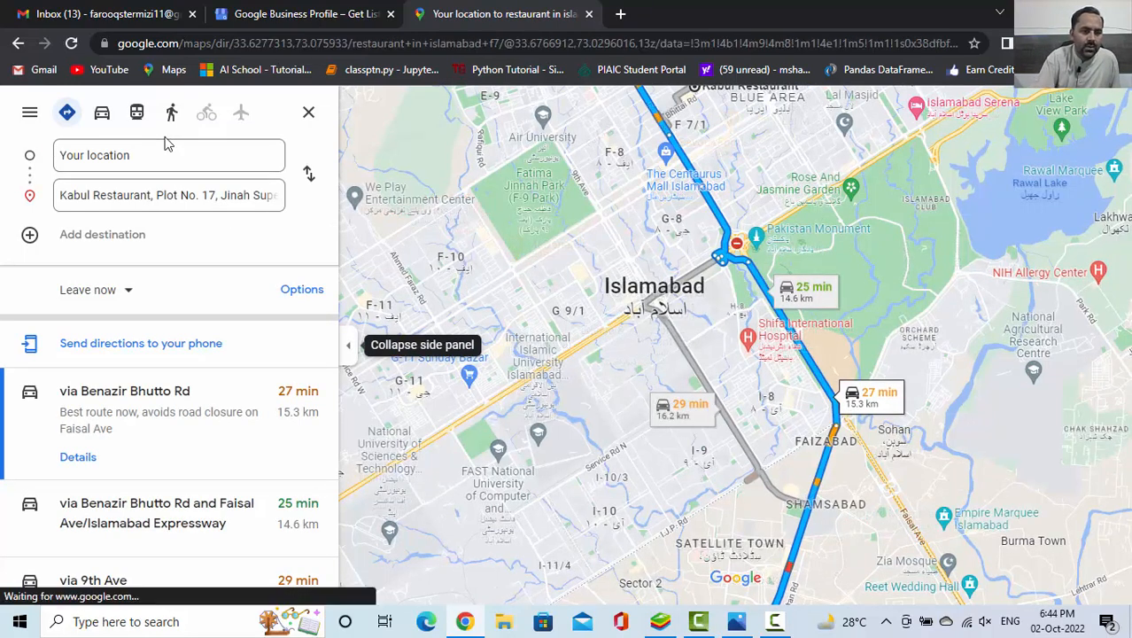
{"action": "left_click", "coordinate": [182, 154]}
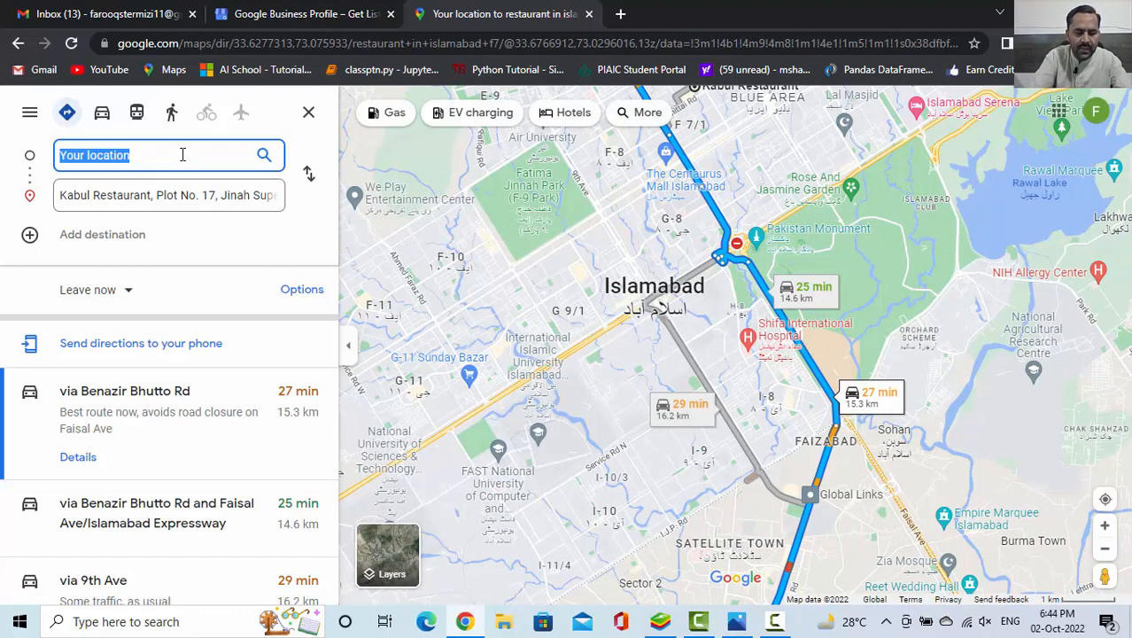
{"action": "type", "text": "faisal"}
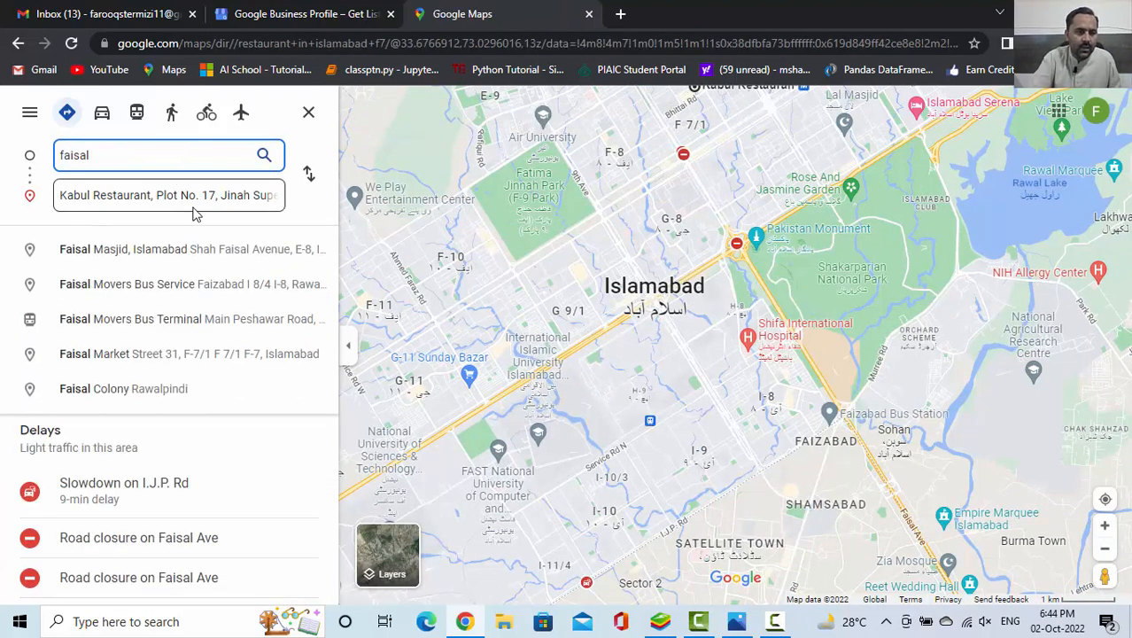
{"action": "left_click", "coordinate": [198, 251]}
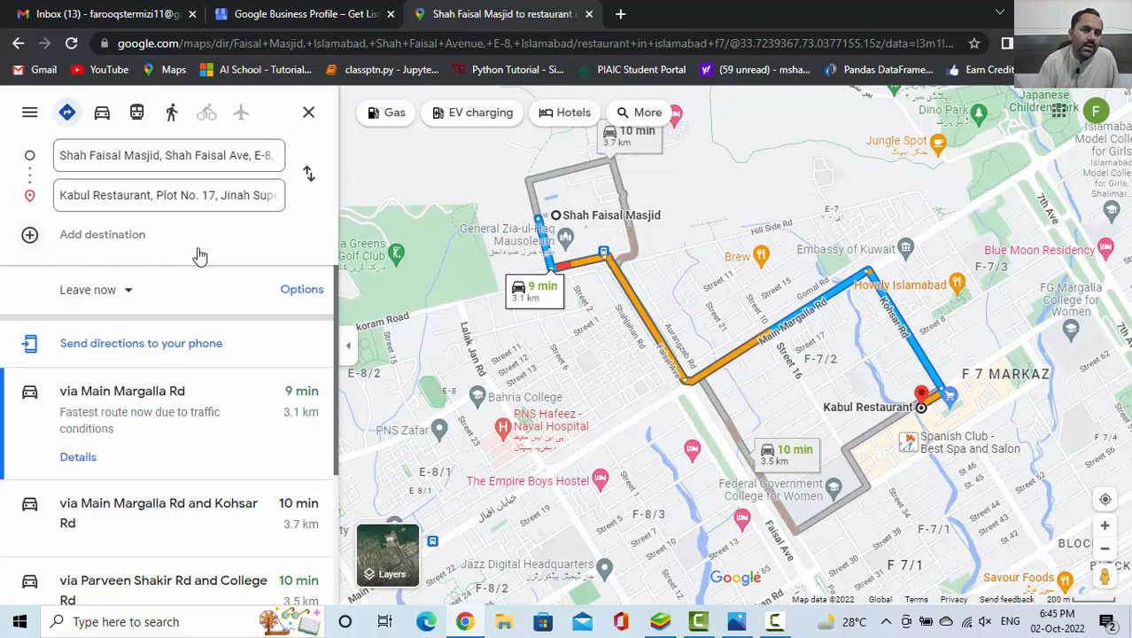
Go back from the directions to the Kabul Restaurant listing and close that browser tab
{"action": "left_click", "coordinate": [18, 43]}
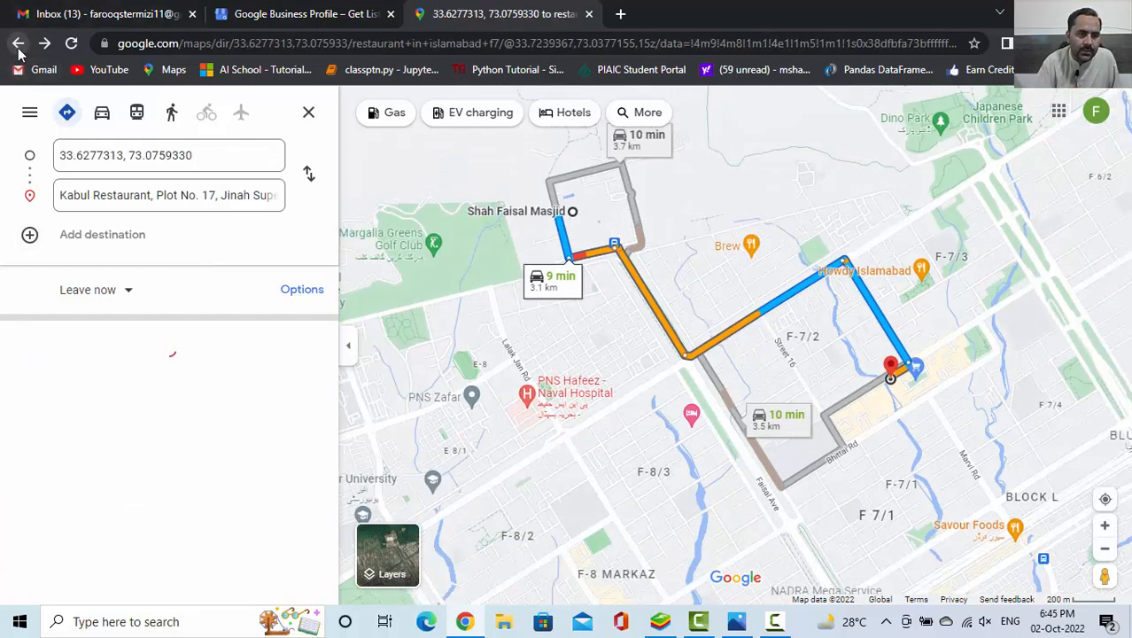
{"action": "left_click", "coordinate": [18, 43]}
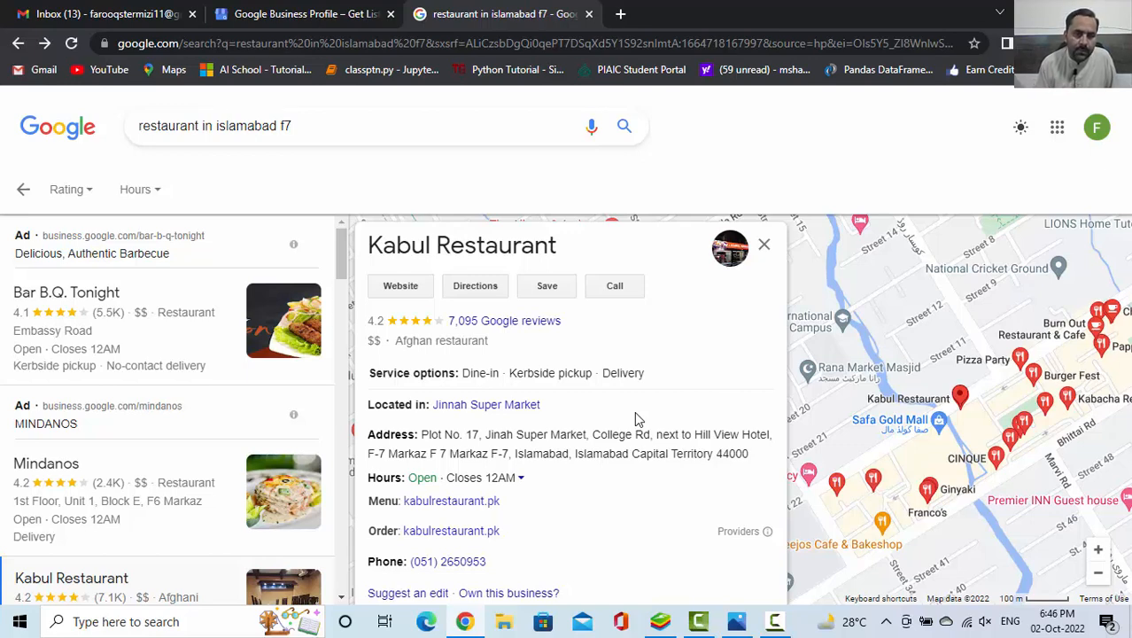
{"action": "left_click", "coordinate": [588, 15]}
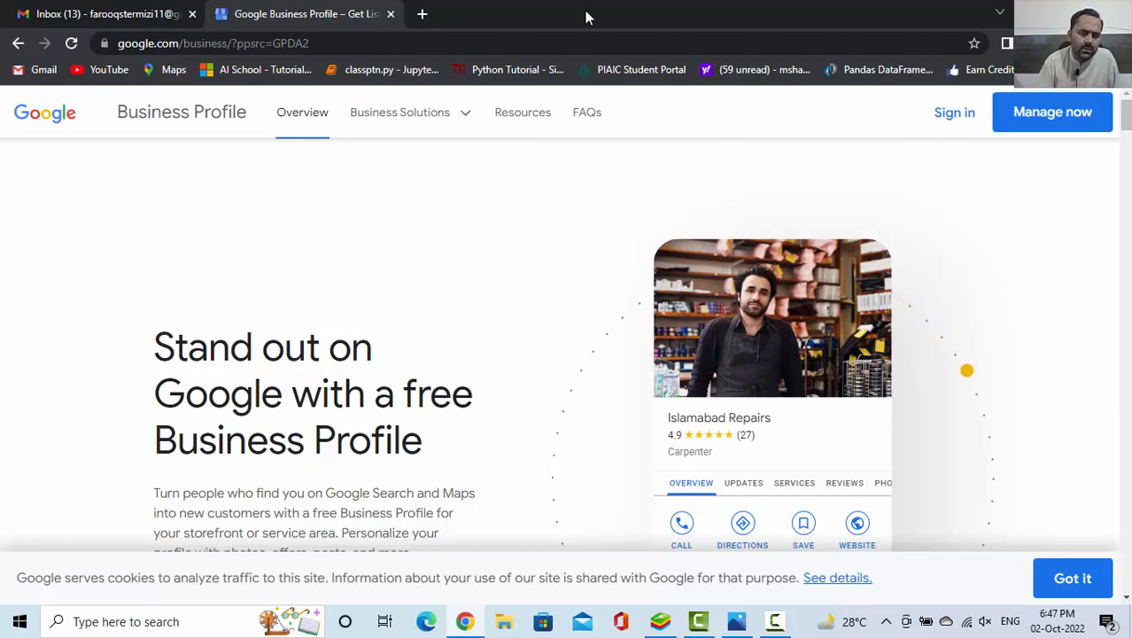
Start managing a business on Google Business Profile and create a new one named "Termizi Fresh Fish"
{"action": "left_click", "coordinate": [1054, 113]}
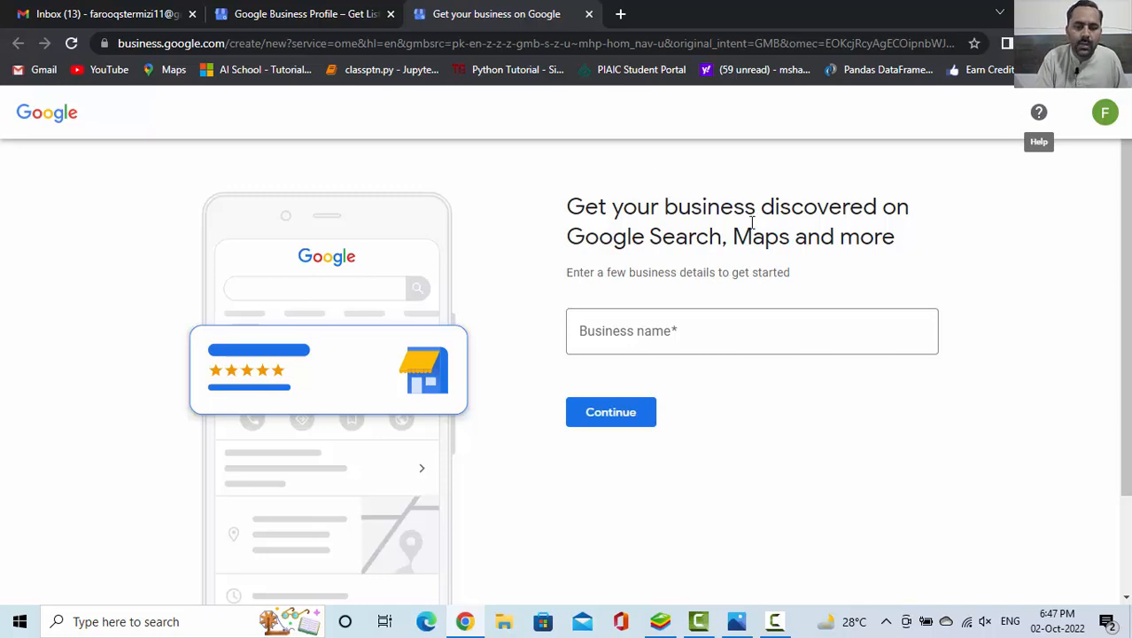
{"action": "left_click", "coordinate": [668, 342]}
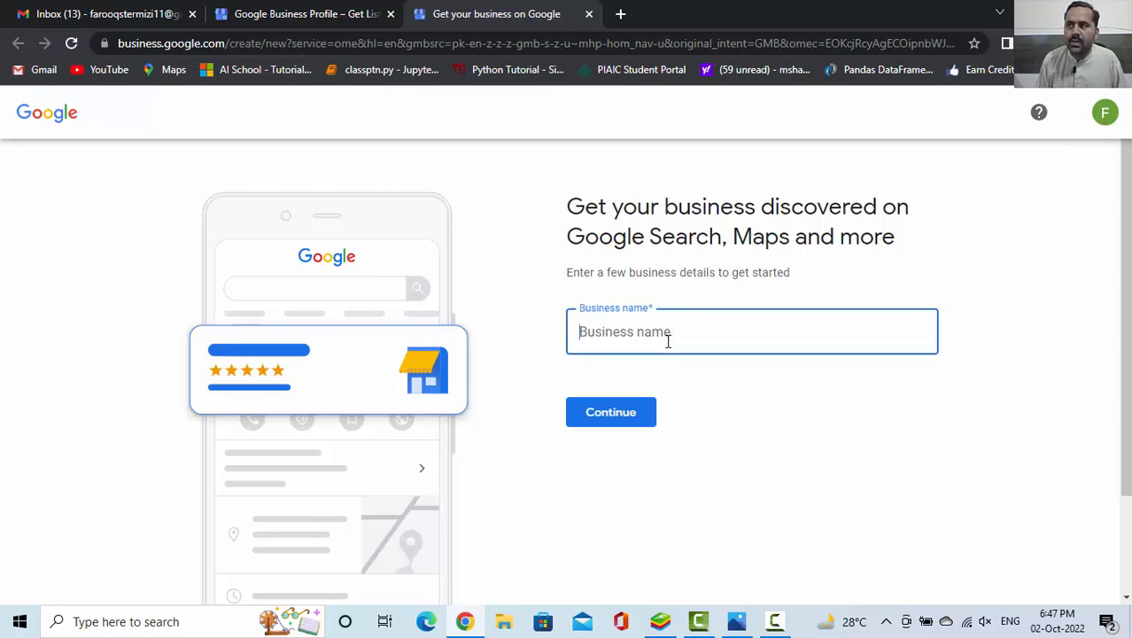
{"action": "type", "text": "Termizi"}
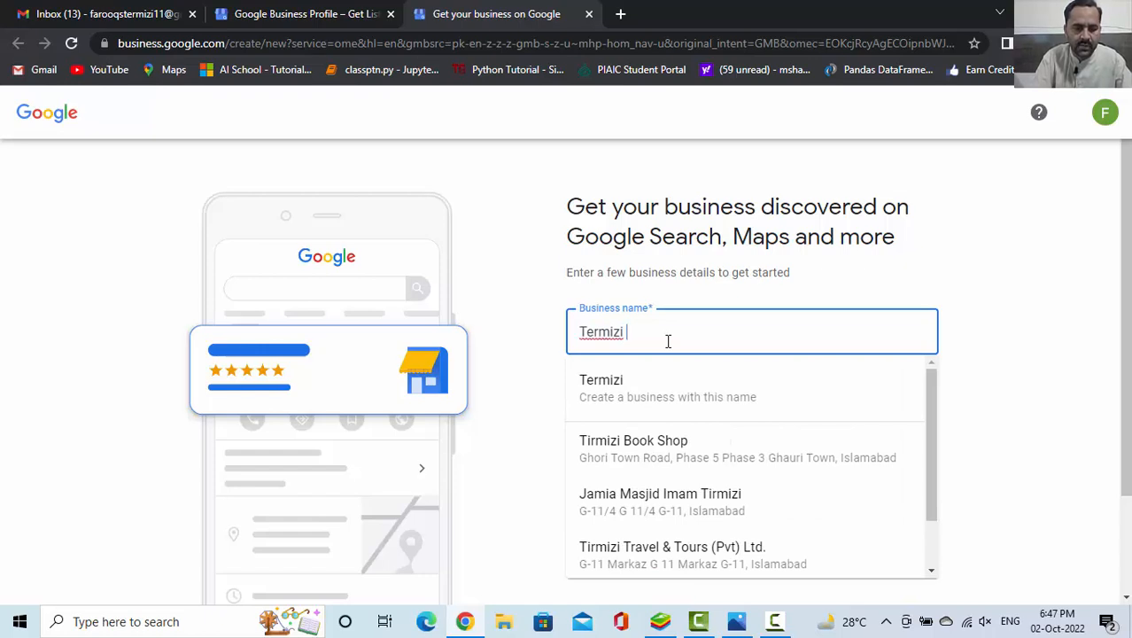
{"action": "type", "text": " Fresh E"}
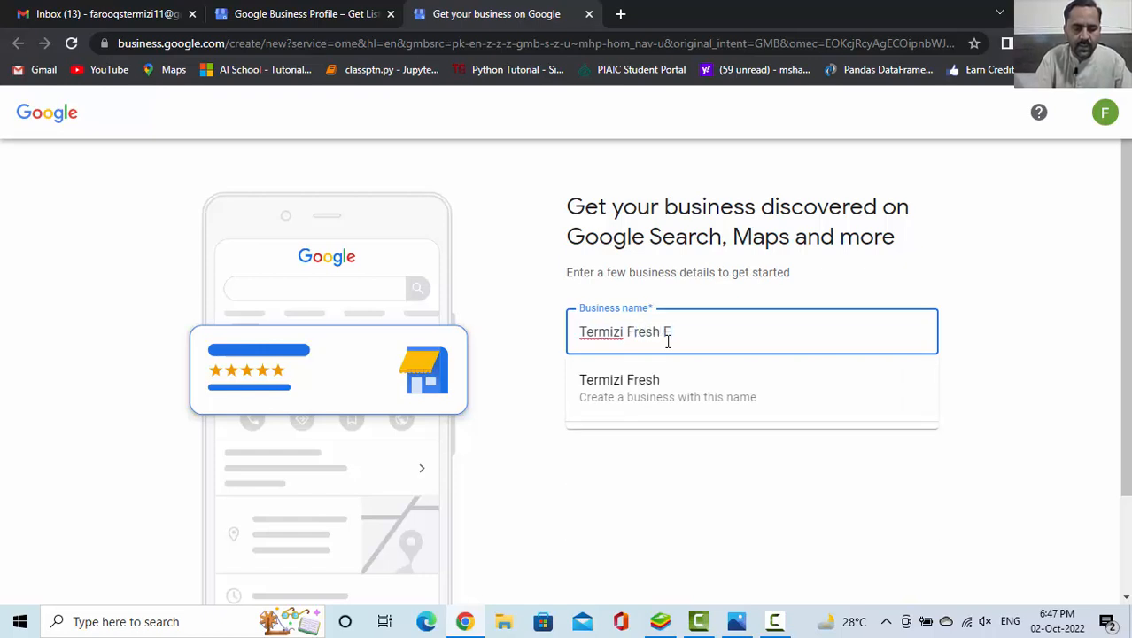
{"action": "type", "text": "ish"}
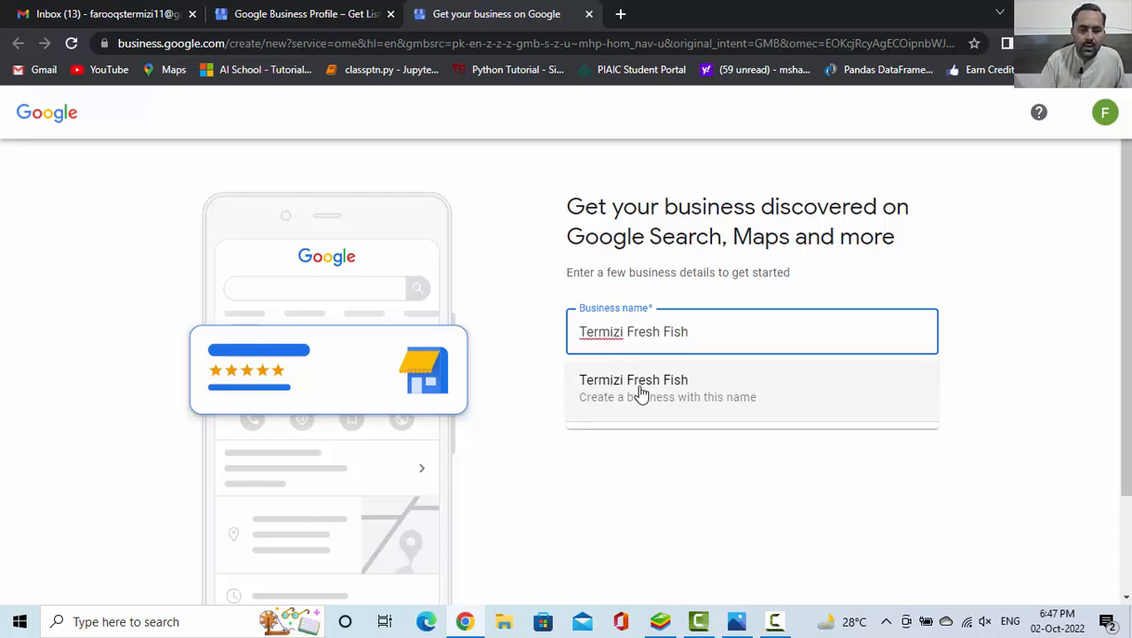
{"action": "left_click", "coordinate": [700, 398]}
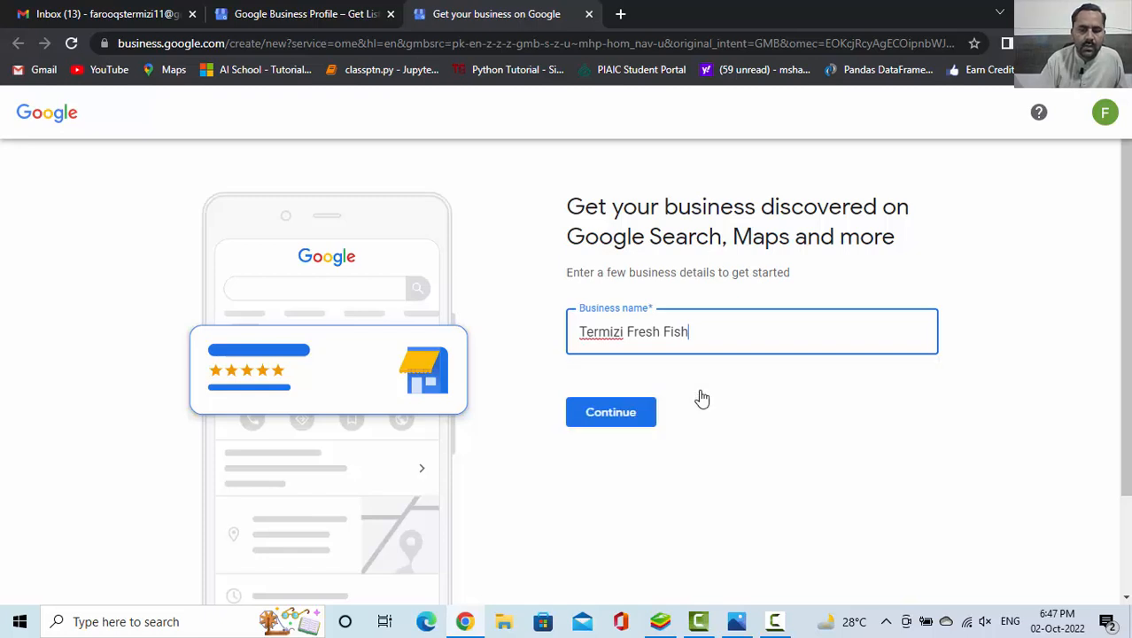
{"action": "left_click", "coordinate": [611, 412]}
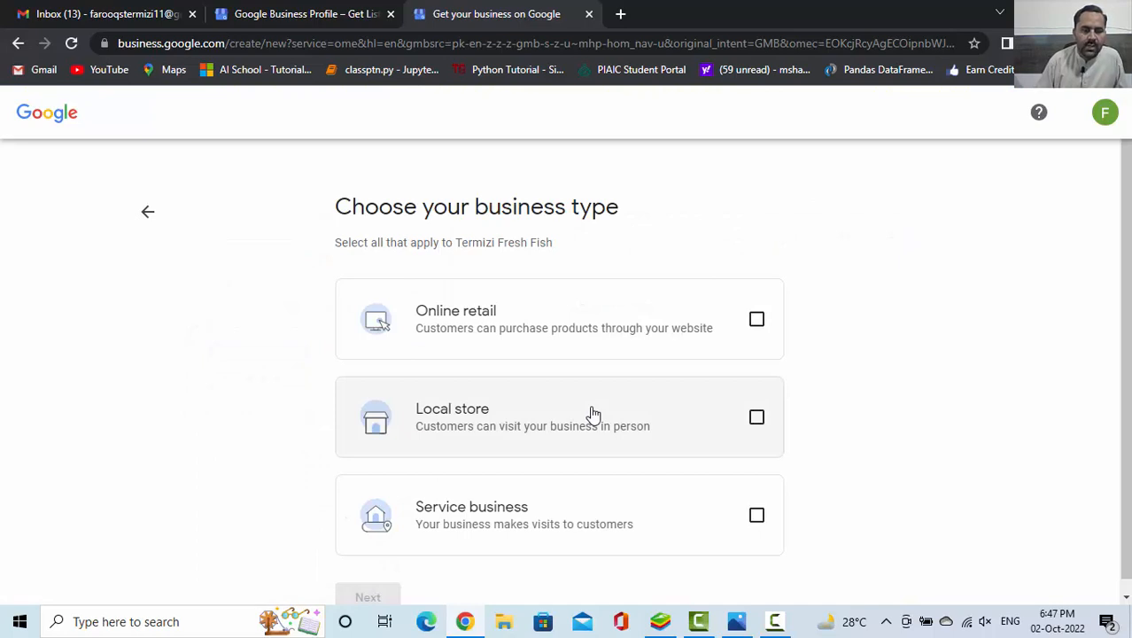
Choose Online retail and Local store as the business types and skip adding an online store website
{"action": "left_click", "coordinate": [755, 321]}
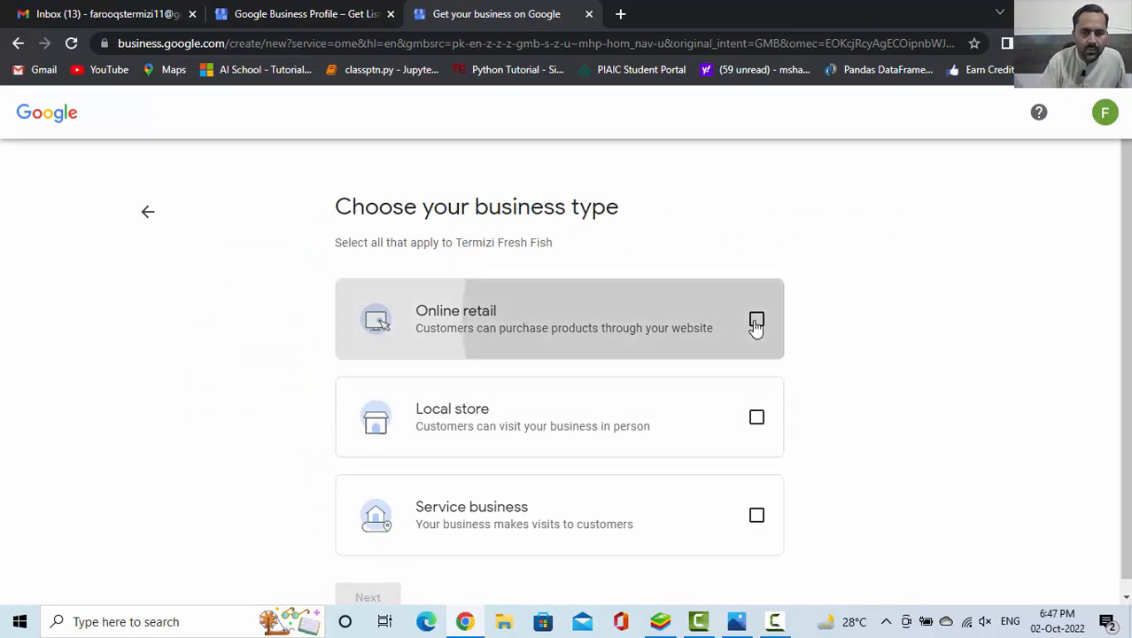
{"action": "left_click", "coordinate": [757, 427]}
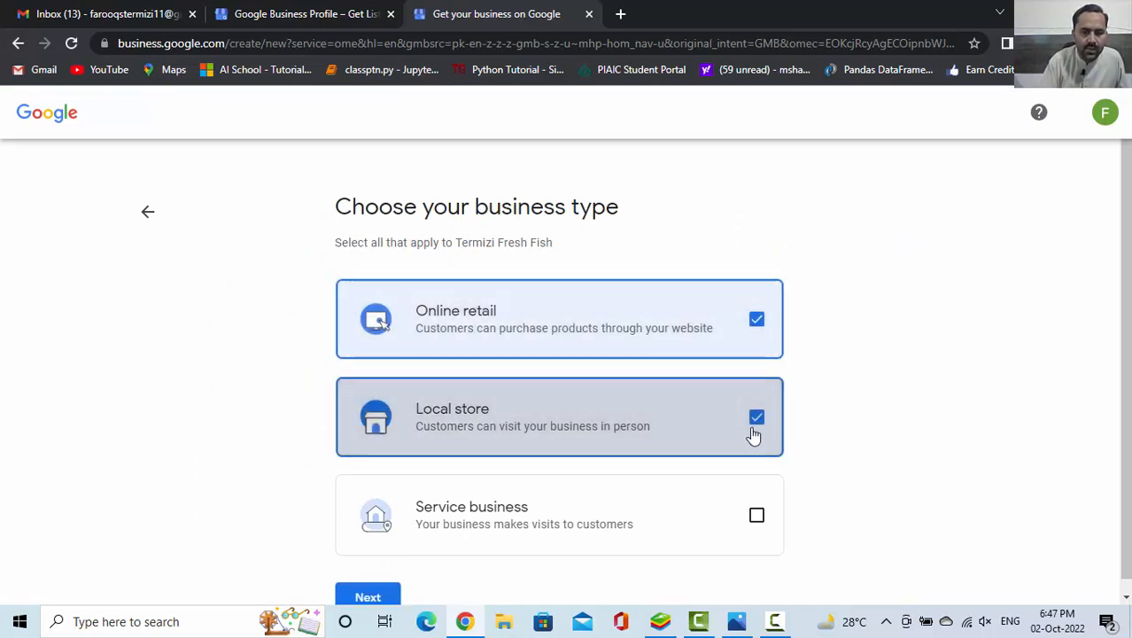
{"action": "left_click", "coordinate": [366, 599]}
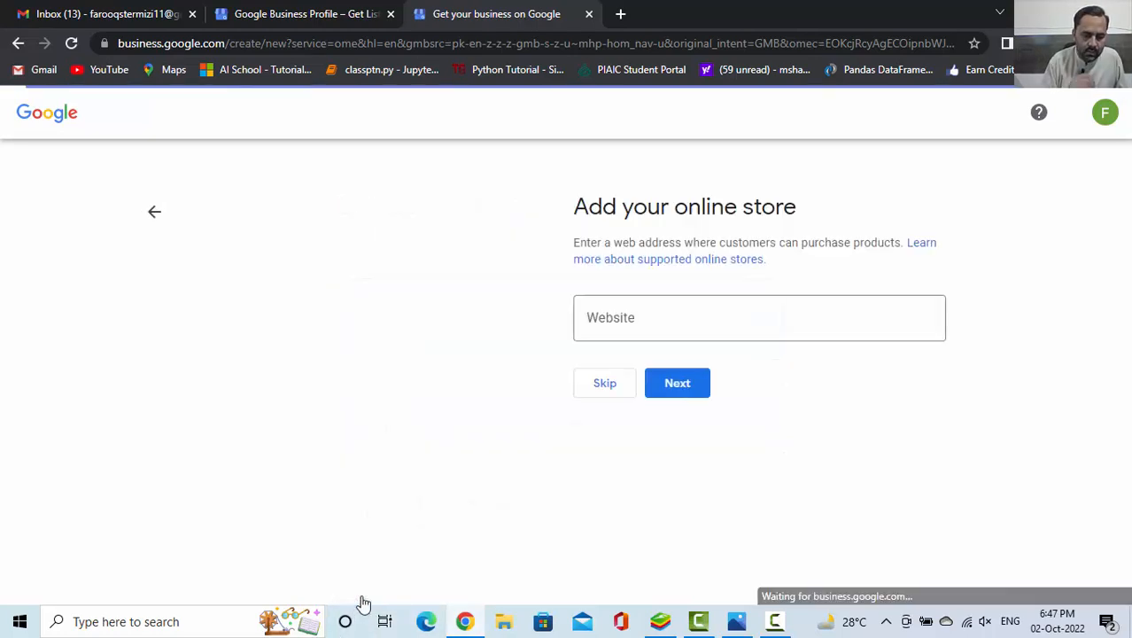
{"action": "left_click", "coordinate": [610, 384]}
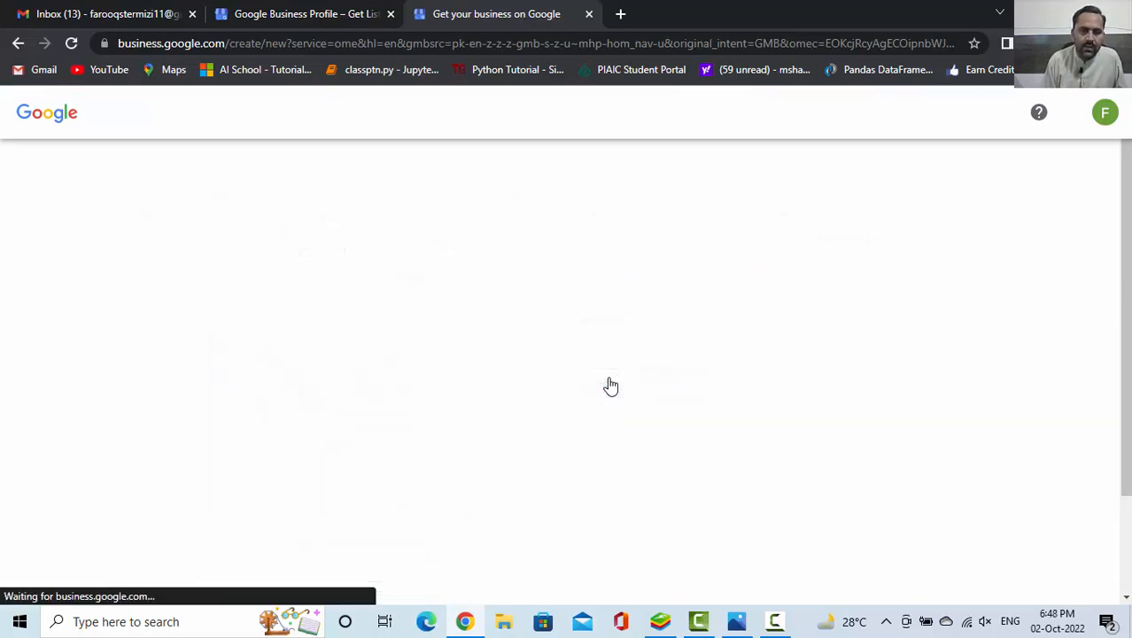
Set the business category to Restaurant and continue to the business address form
{"action": "left_click", "coordinate": [663, 317]}
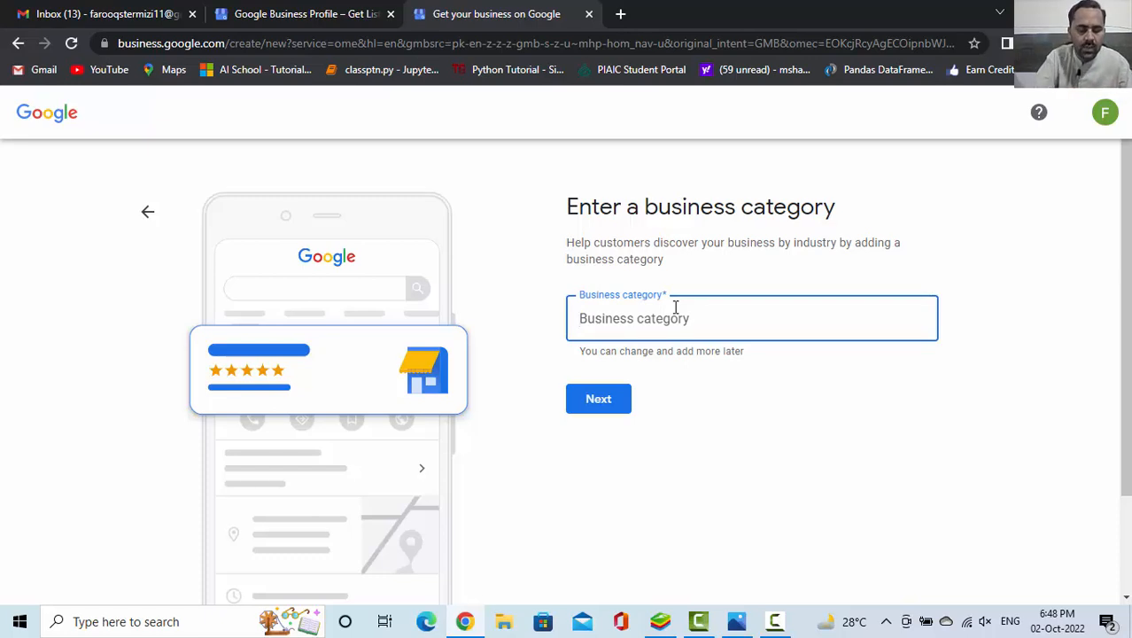
{"action": "type", "text": "Res"}
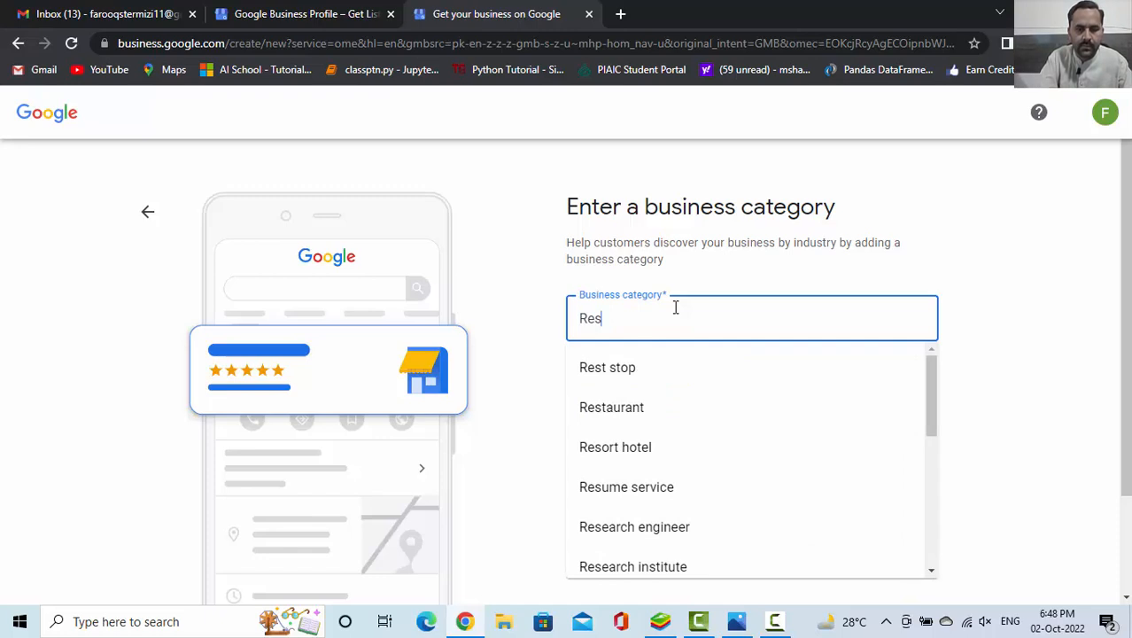
{"action": "left_click", "coordinate": [617, 414]}
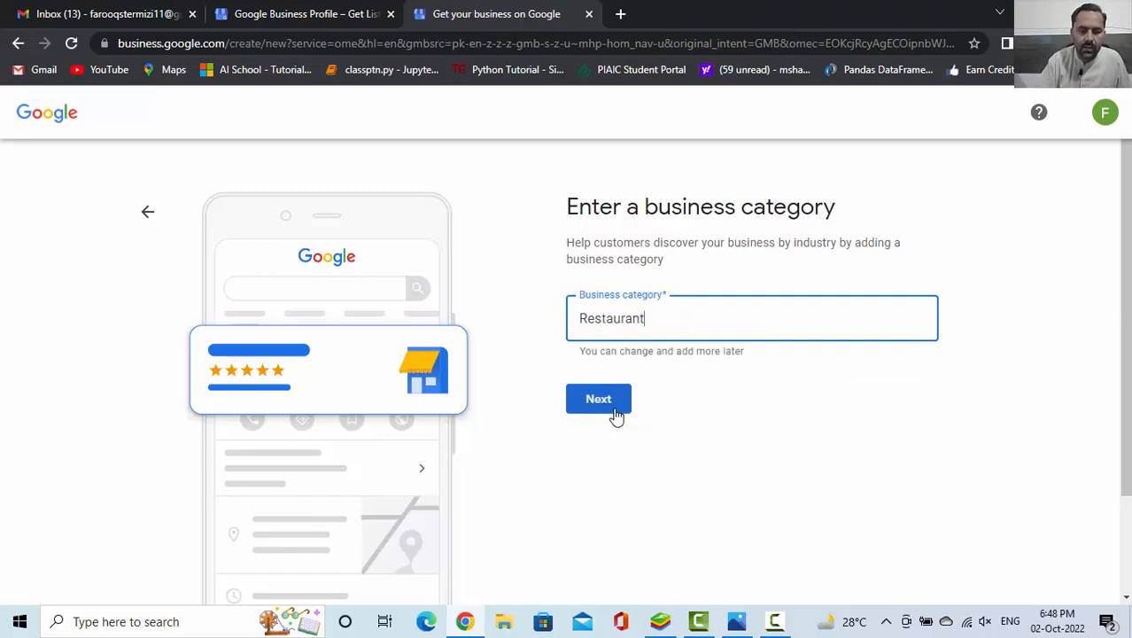
{"action": "left_click", "coordinate": [596, 403]}
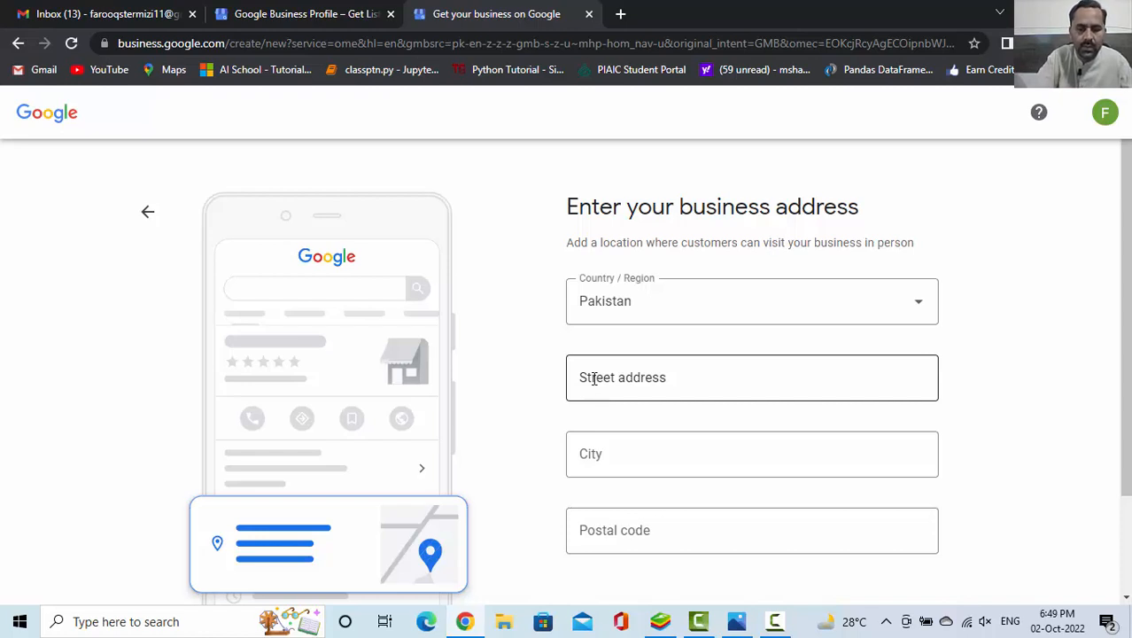
Fill in the business's street address and city in the address form
{"action": "left_click", "coordinate": [593, 379]}
{"action": "type", "text": "I"}
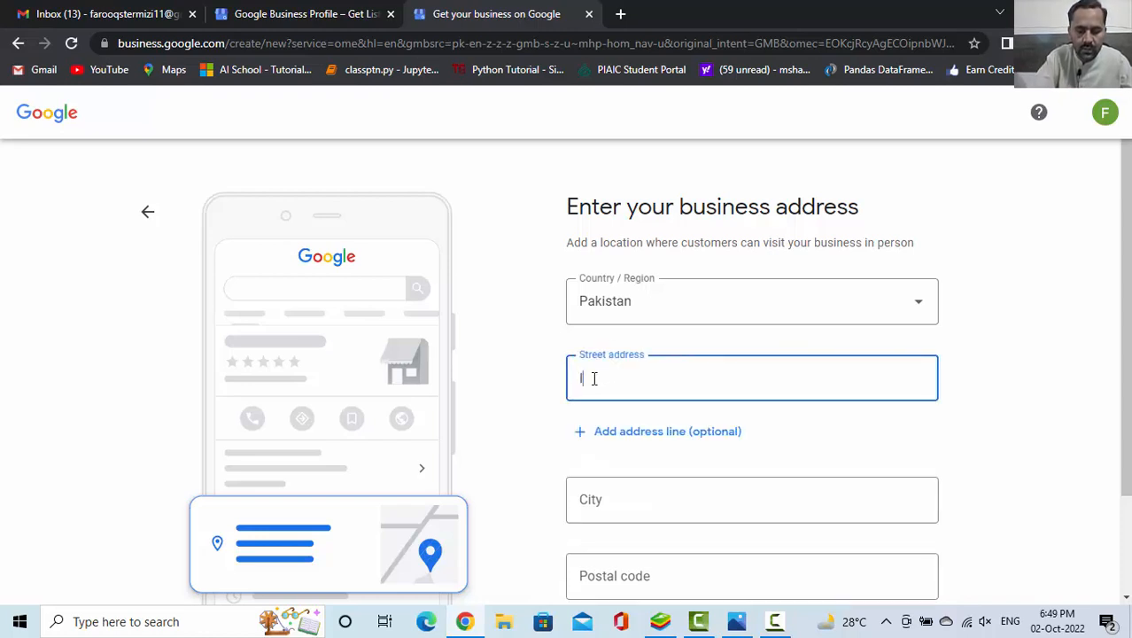
{"action": "type", "text": "/8"}
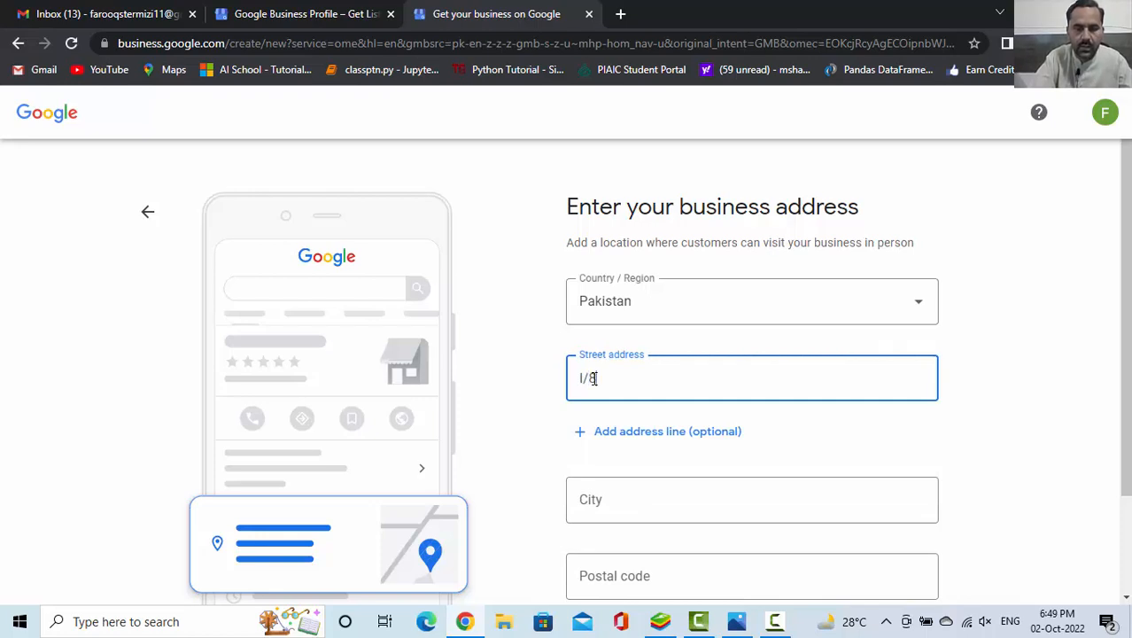
{"action": "type", "text": " Mark"}
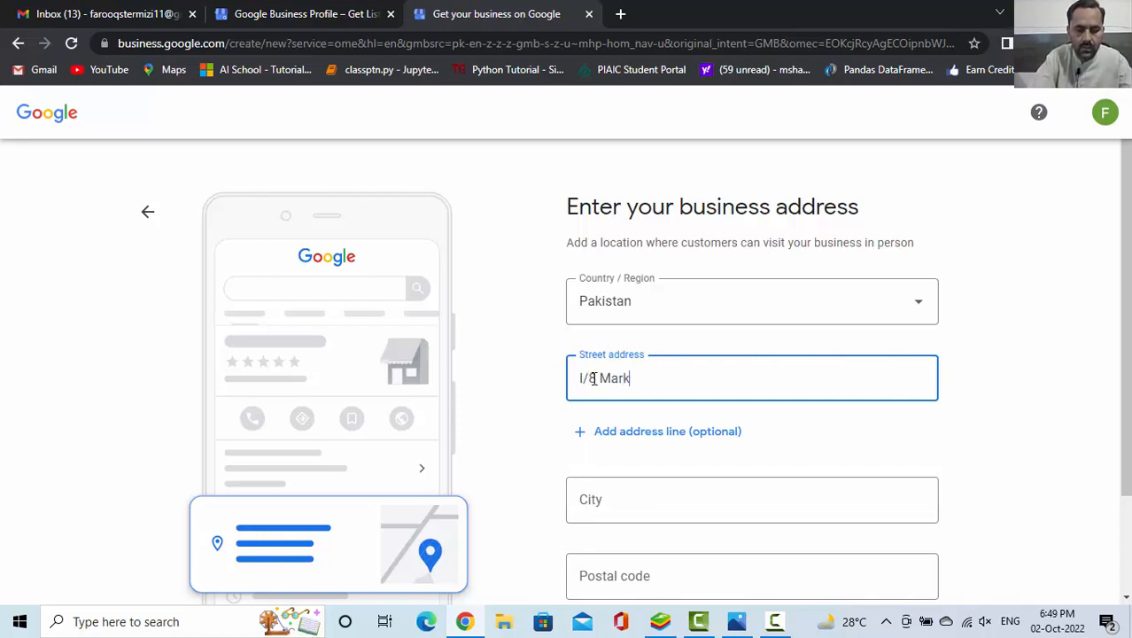
{"action": "type", "text": "az Isl"}
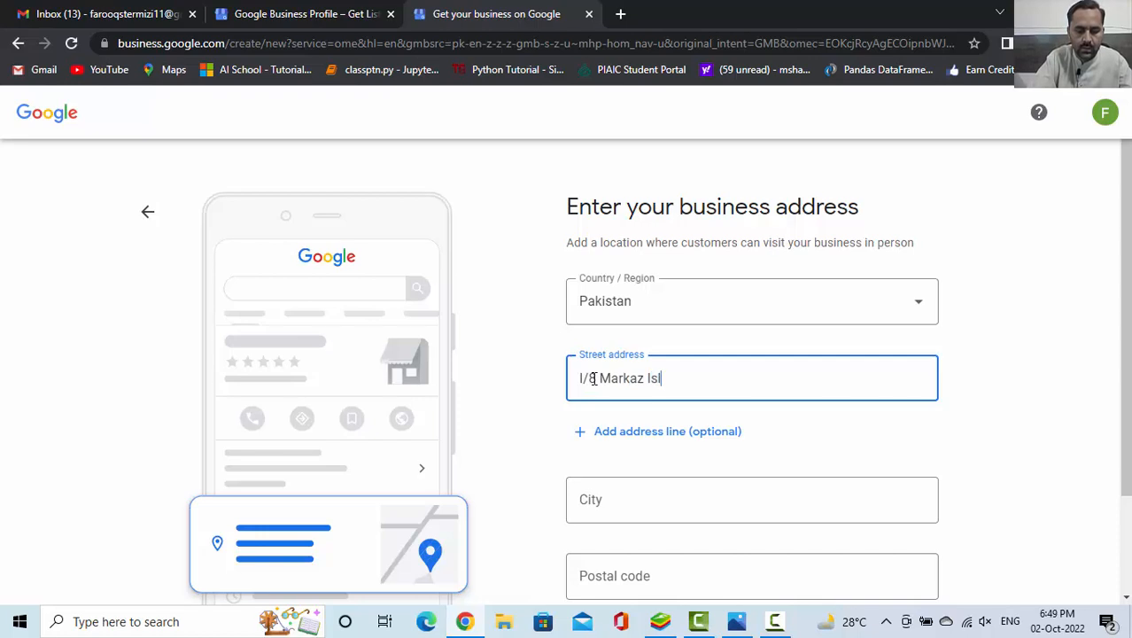
{"action": "type", "text": "amabad"}
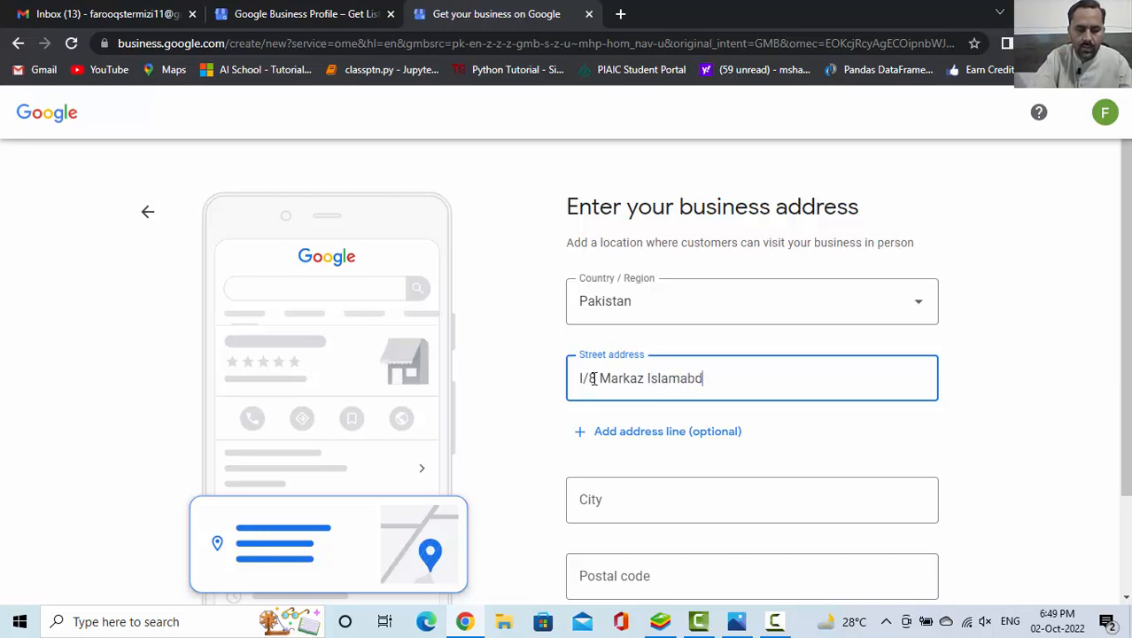
{"action": "left_click", "coordinate": [603, 496]}
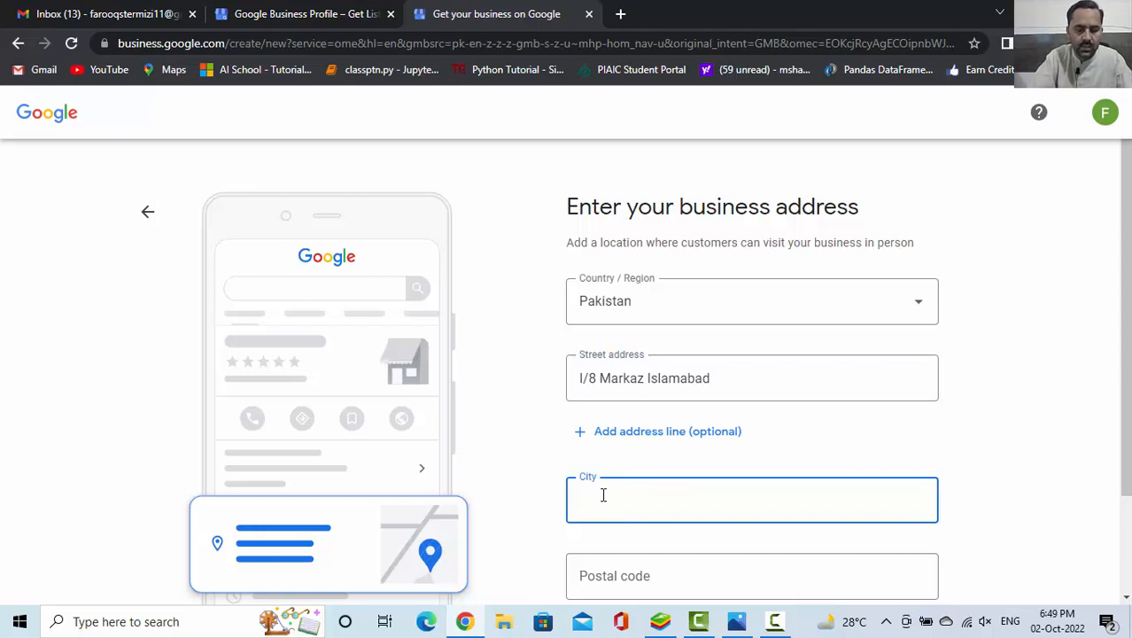
{"action": "type", "text": "Islamabad"}
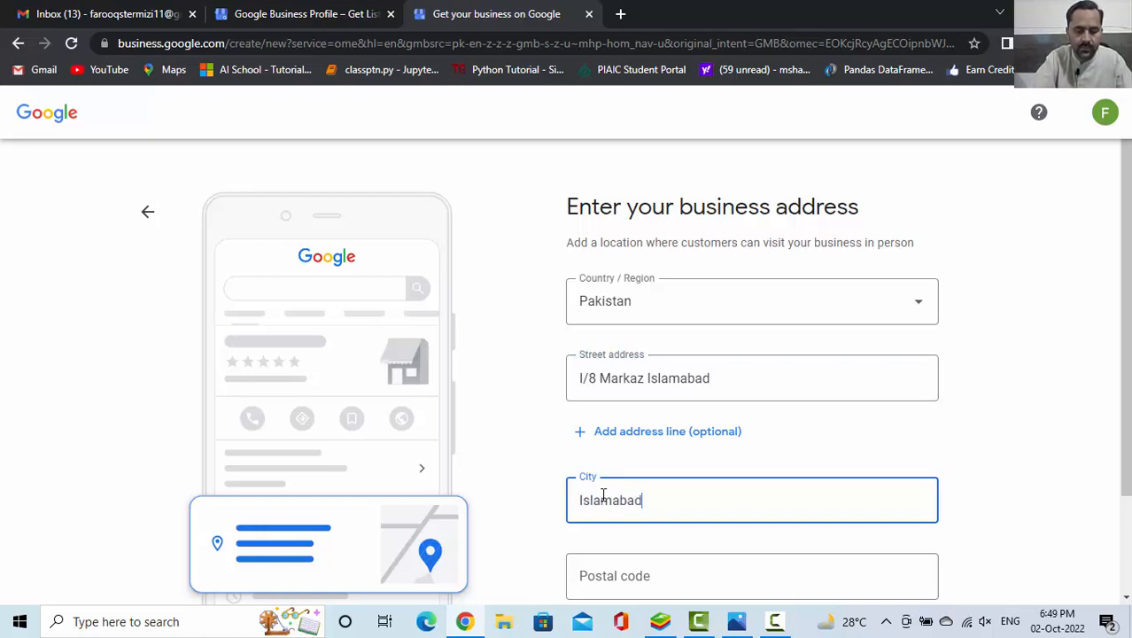
Enter the business's postal code and submit the address to continue to the map location
{"action": "left_click", "coordinate": [621, 577]}
{"action": "type", "text": "0"}
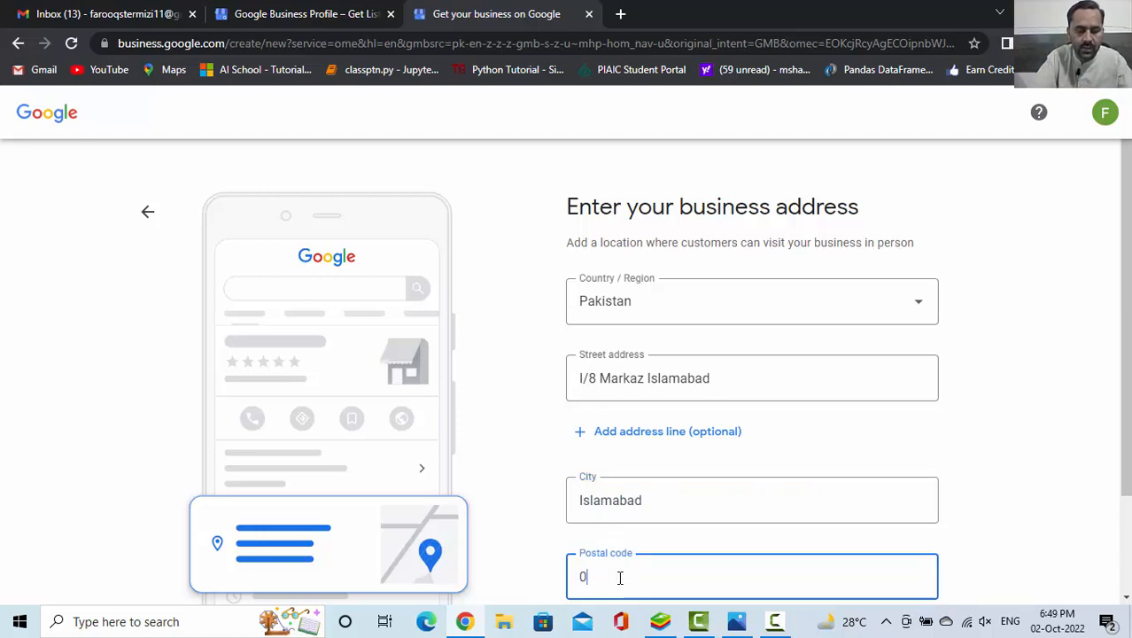
{"action": "type", "text": "4492"}
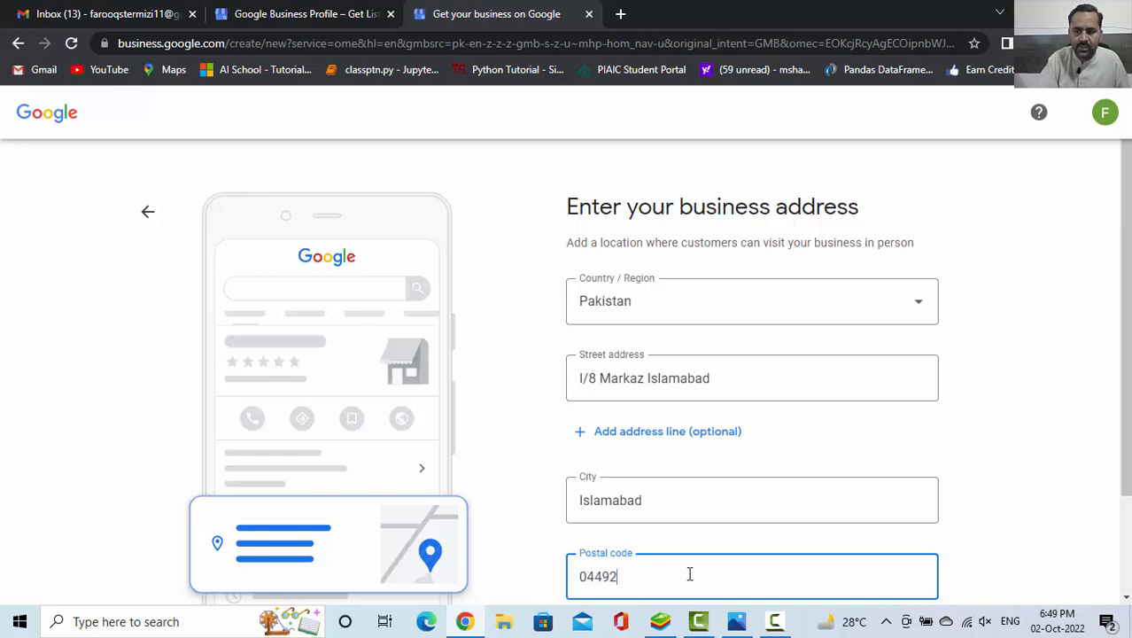
{"action": "scroll", "coordinate": [1124, 374], "scroll_direction": "down", "scroll_amount": 2}
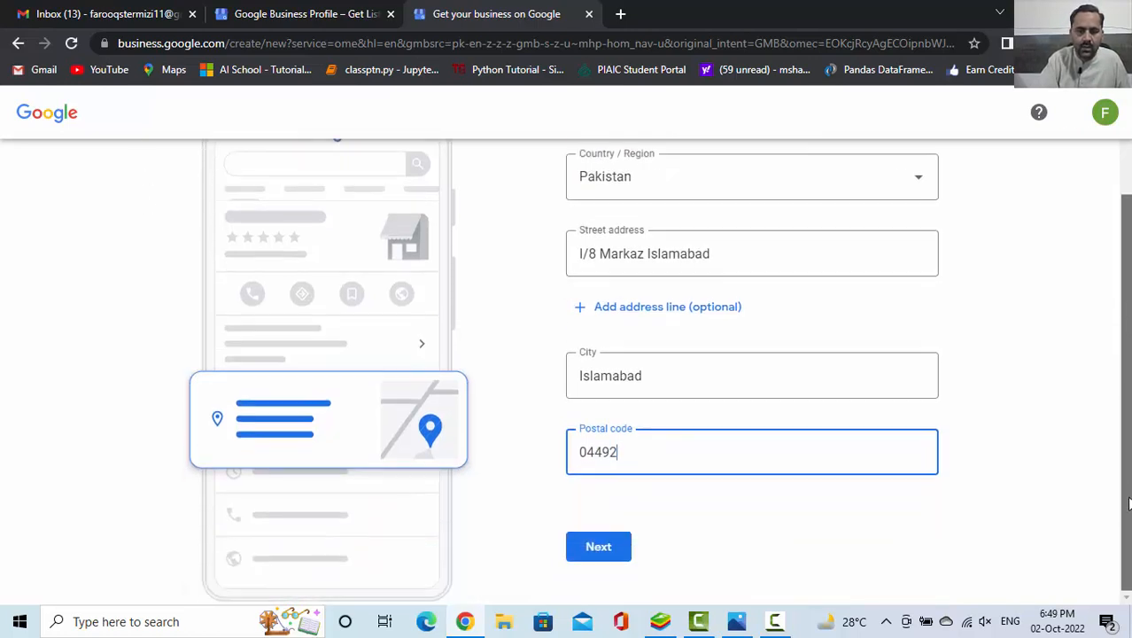
{"action": "left_click", "coordinate": [601, 554]}
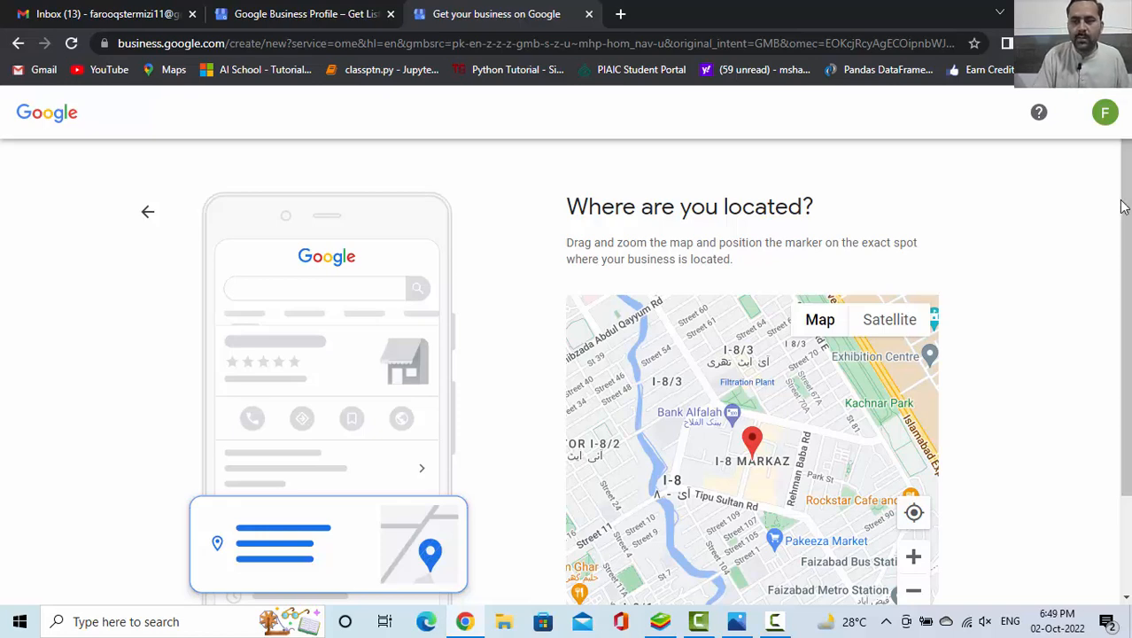
Position the business marker at the roundabout's southern edge beside Ranchers Café on the map and confirm the location
{"action": "left_click_drag", "start_coordinate": [1126, 228], "coordinate": [1129, 310]}
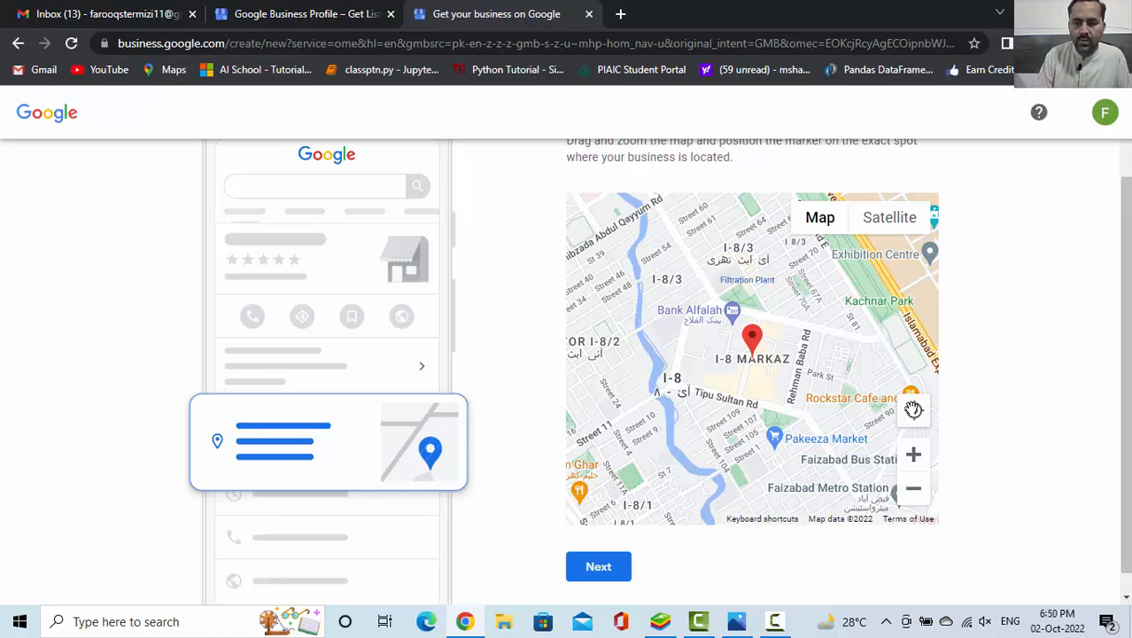
{"action": "left_click", "coordinate": [915, 455]}
{"action": "left_click", "coordinate": [914, 456]}
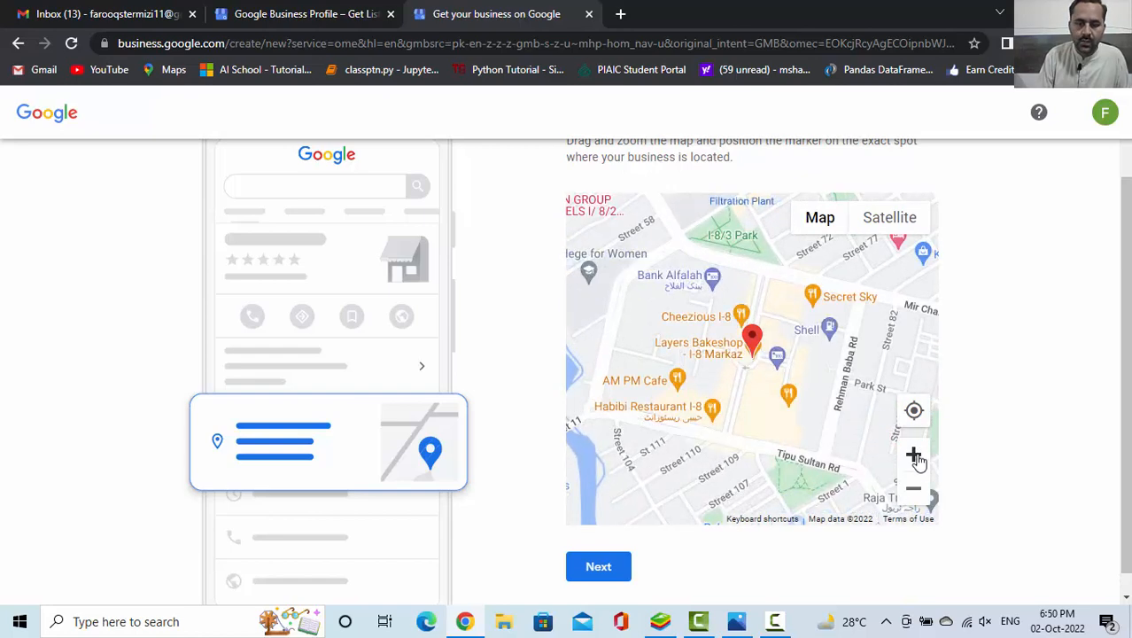
{"action": "left_click", "coordinate": [915, 455]}
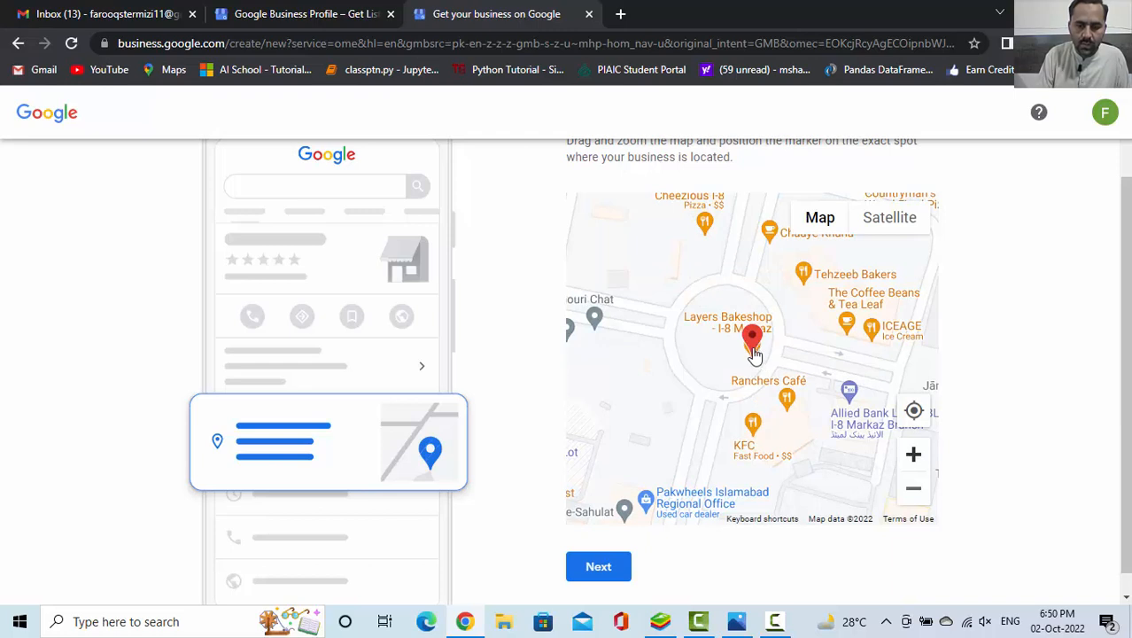
{"action": "mouse_move", "coordinate": [755, 347]}
{"action": "left_mouse_down"}
{"action": "mouse_move", "coordinate": [744, 374]}
{"action": "mouse_move", "coordinate": [726, 374]}
{"action": "left_mouse_up"}
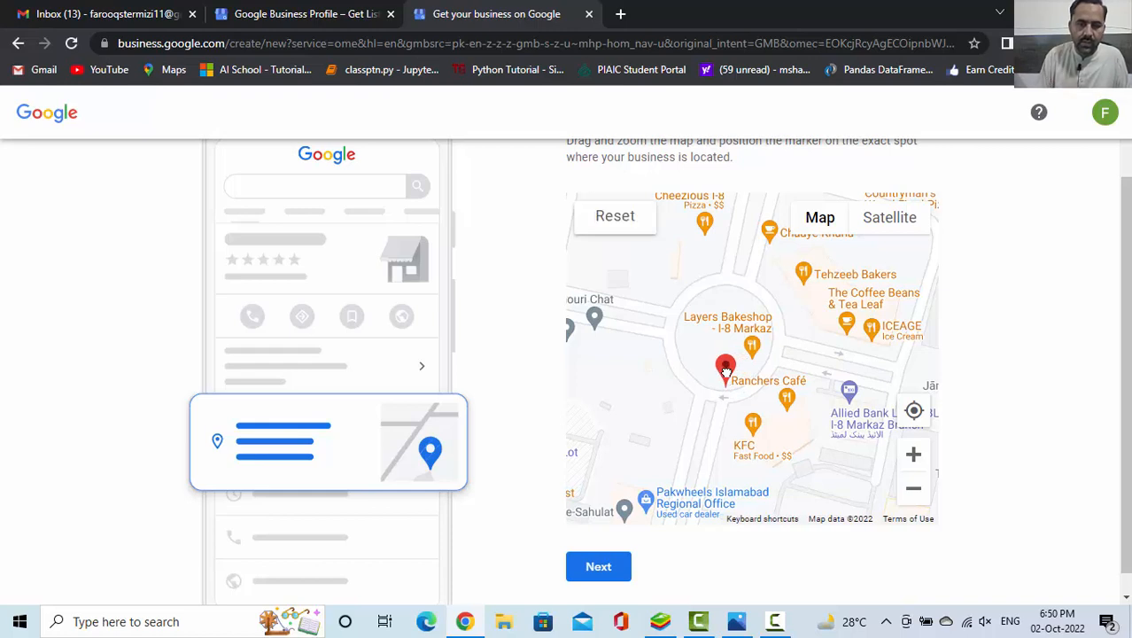
{"action": "left_click", "coordinate": [595, 571]}
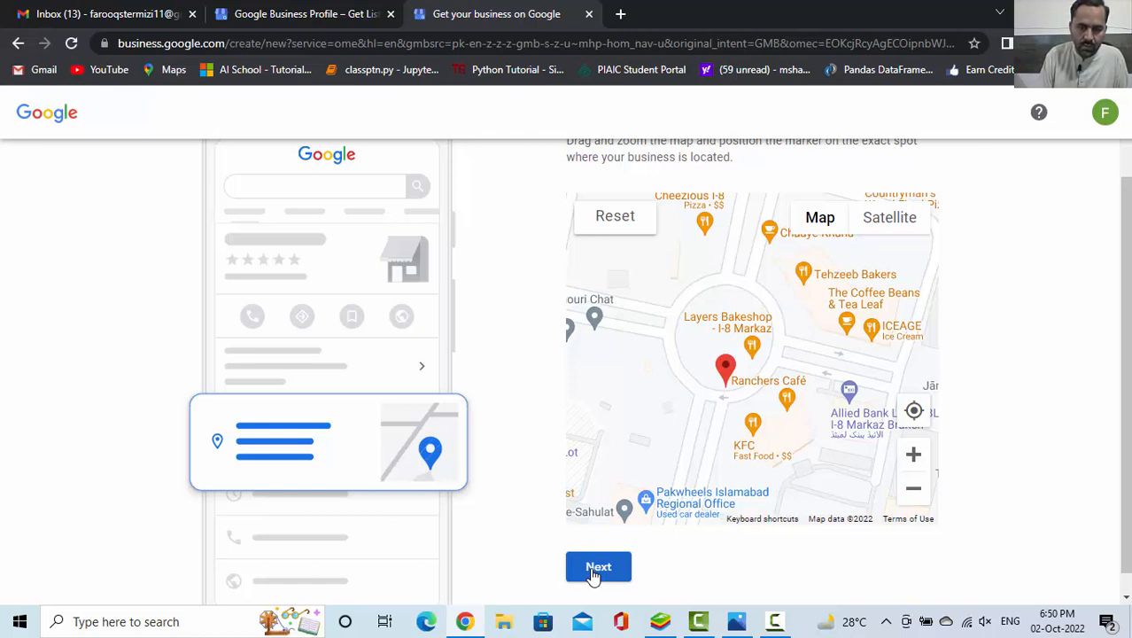
{"action": "left_click", "coordinate": [593, 572]}
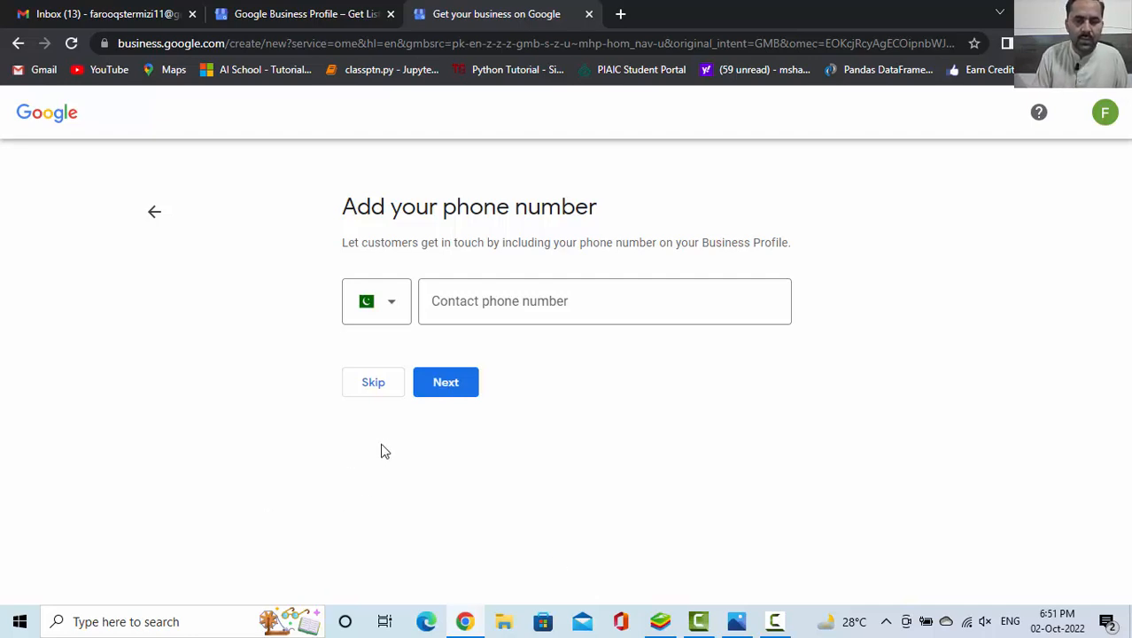
Continue past the contact phone number, opt in to alerts and tips about the online store, and proceed to verification
{"action": "left_click", "coordinate": [424, 386]}
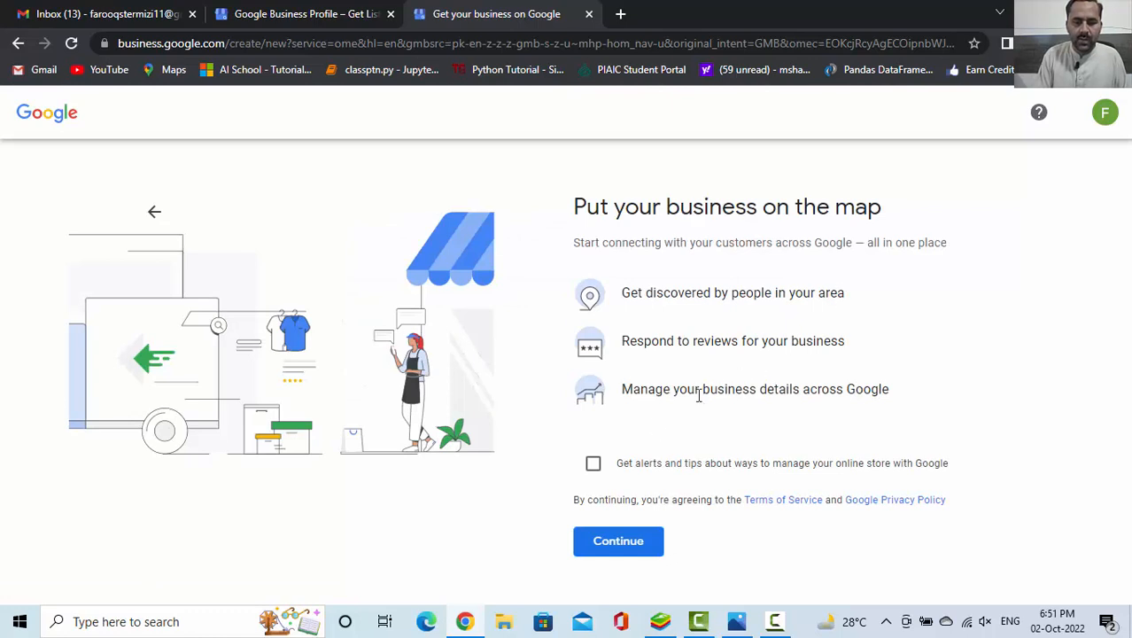
{"action": "left_click", "coordinate": [608, 469]}
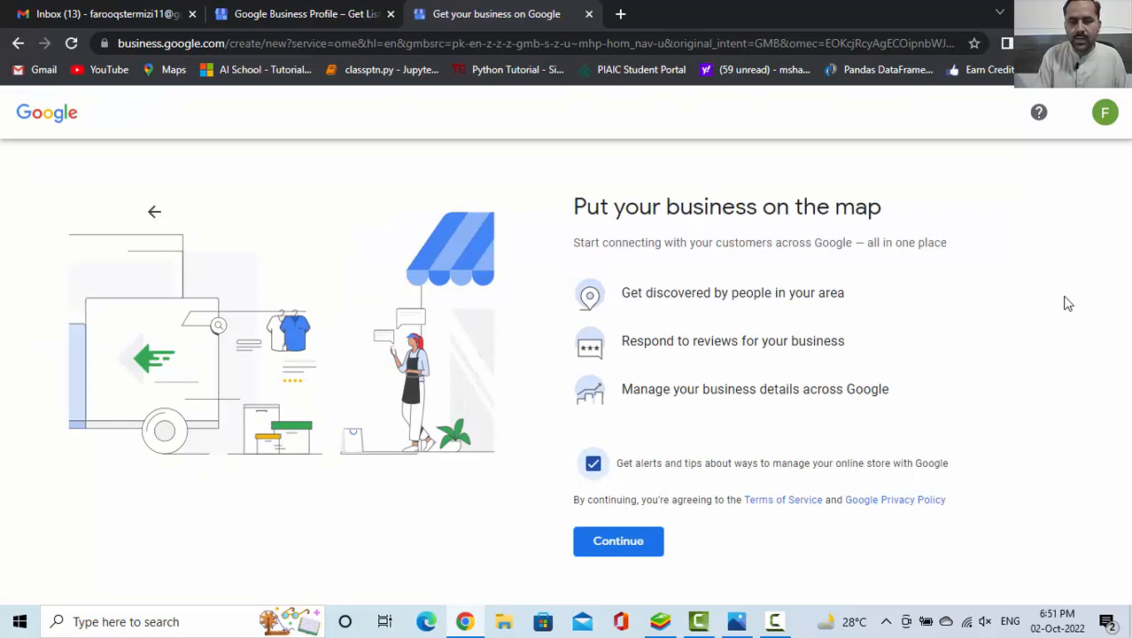
{"action": "left_click", "coordinate": [618, 544]}
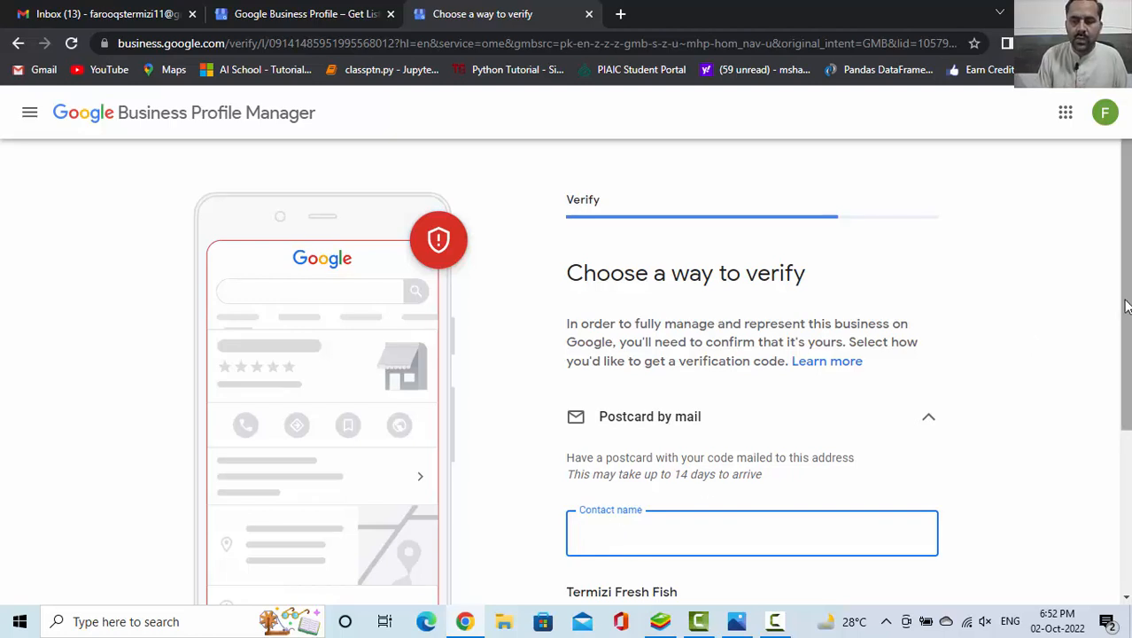
Review the other verification options besides the postcard by mail and choose to verify later
{"action": "left_click_drag", "start_coordinate": [1126, 307], "coordinate": [1129, 375]}
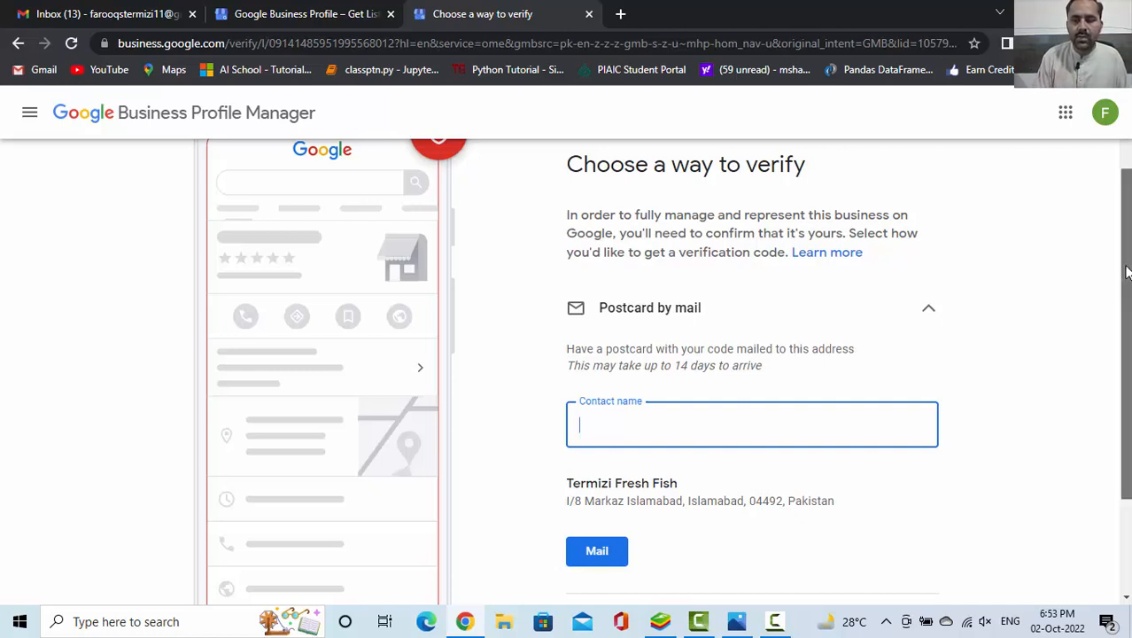
{"action": "left_click_drag", "start_coordinate": [1127, 266], "coordinate": [1127, 354]}
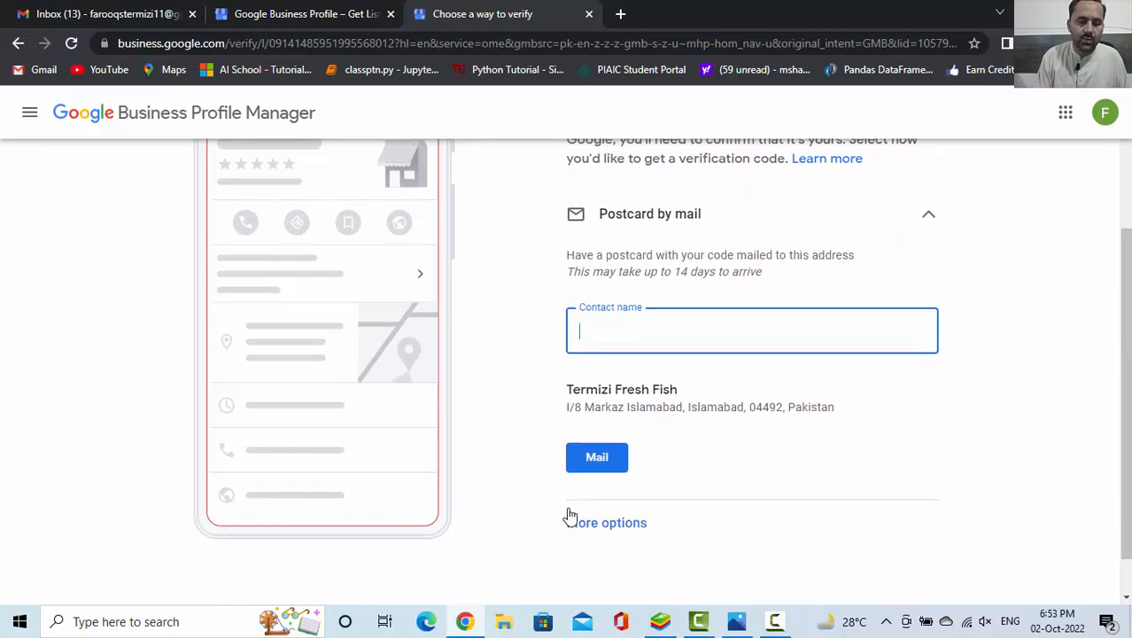
{"action": "left_click", "coordinate": [580, 525]}
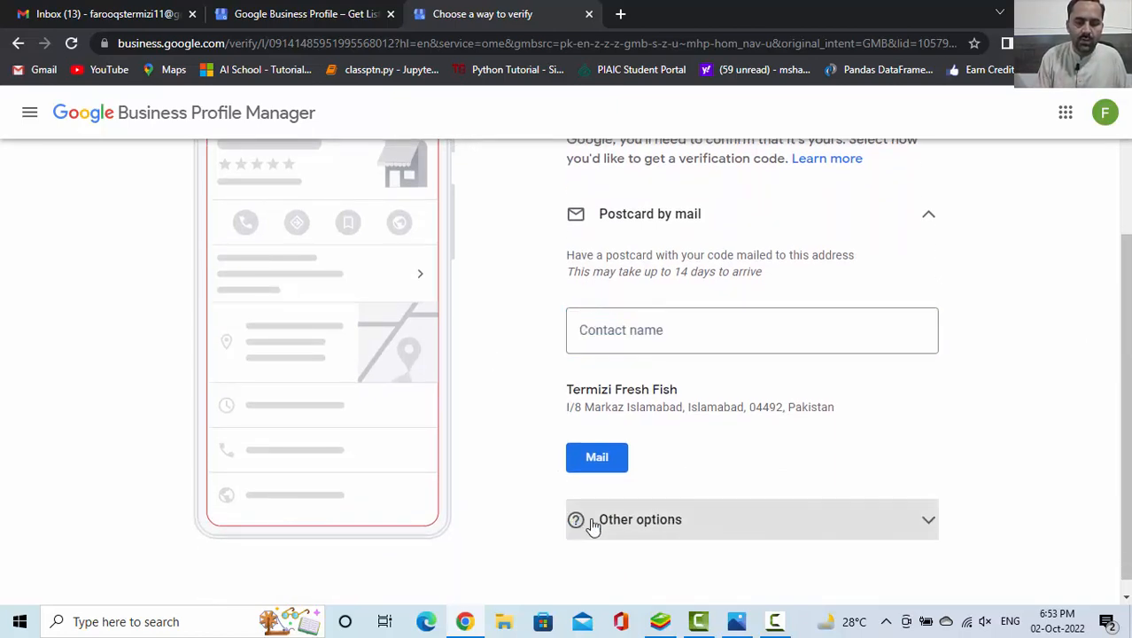
{"action": "left_click", "coordinate": [623, 523]}
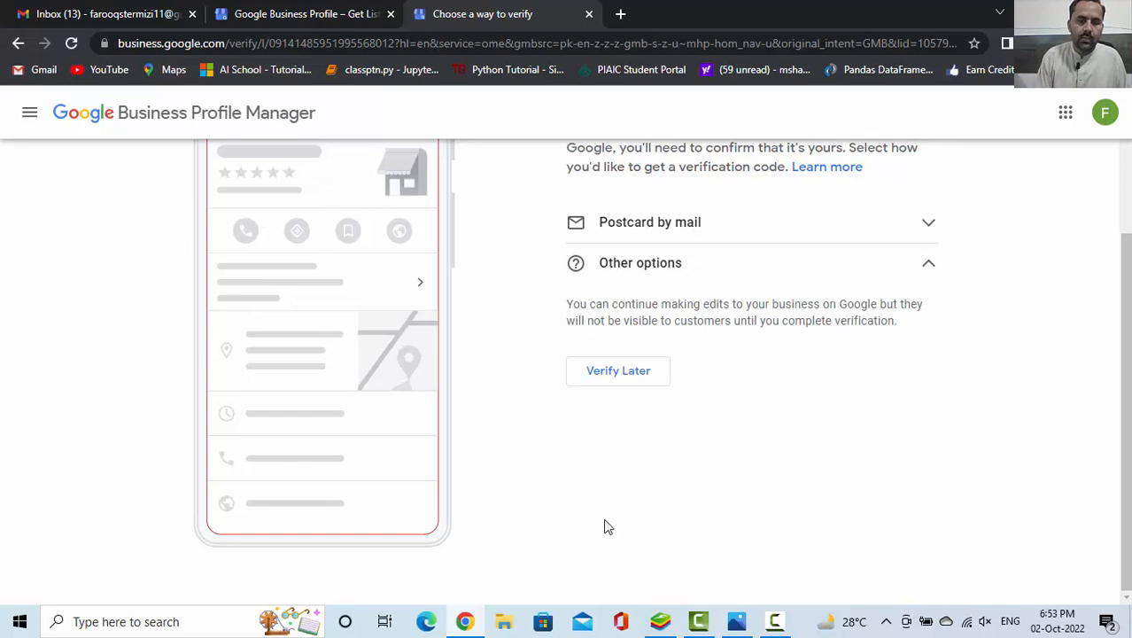
{"action": "left_click", "coordinate": [616, 381]}
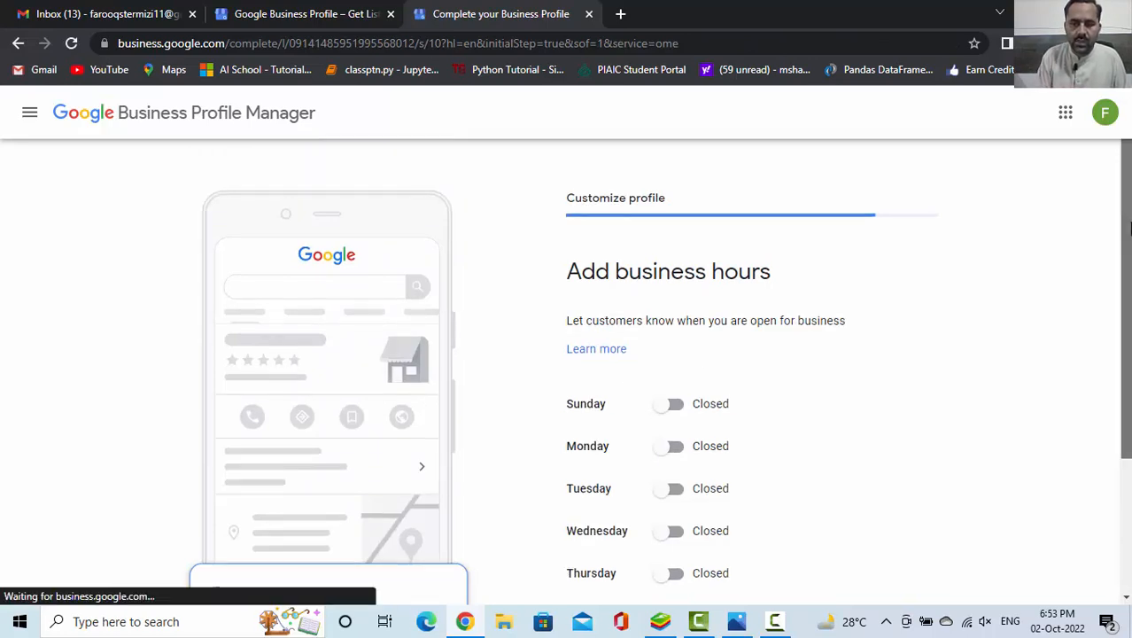
Set Sunday's business hours to 10:00 AM–9:00 PM, leave the other days closed, and continue to the messaging settings
{"action": "left_click_drag", "start_coordinate": [1128, 229], "coordinate": [1129, 268]}
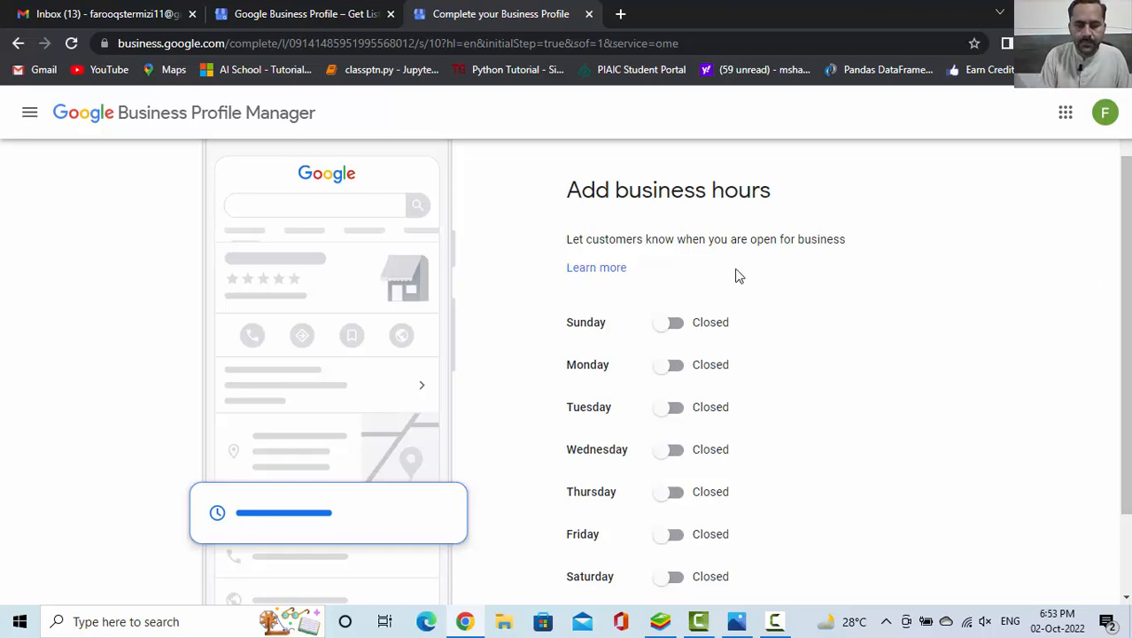
{"action": "left_click", "coordinate": [664, 325]}
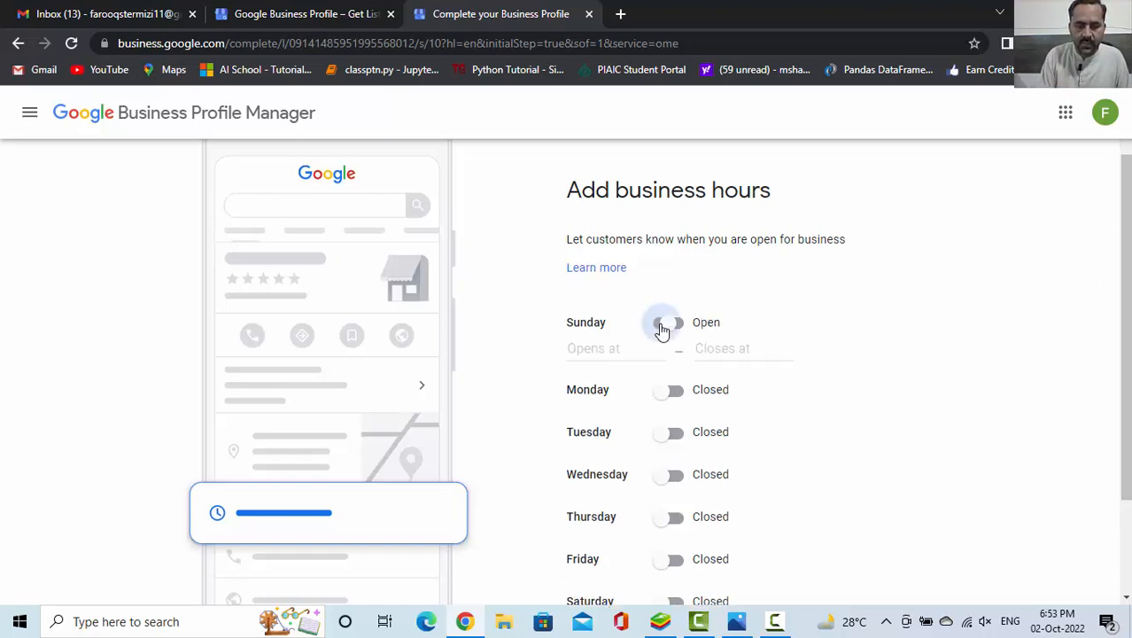
{"action": "left_click", "coordinate": [582, 352]}
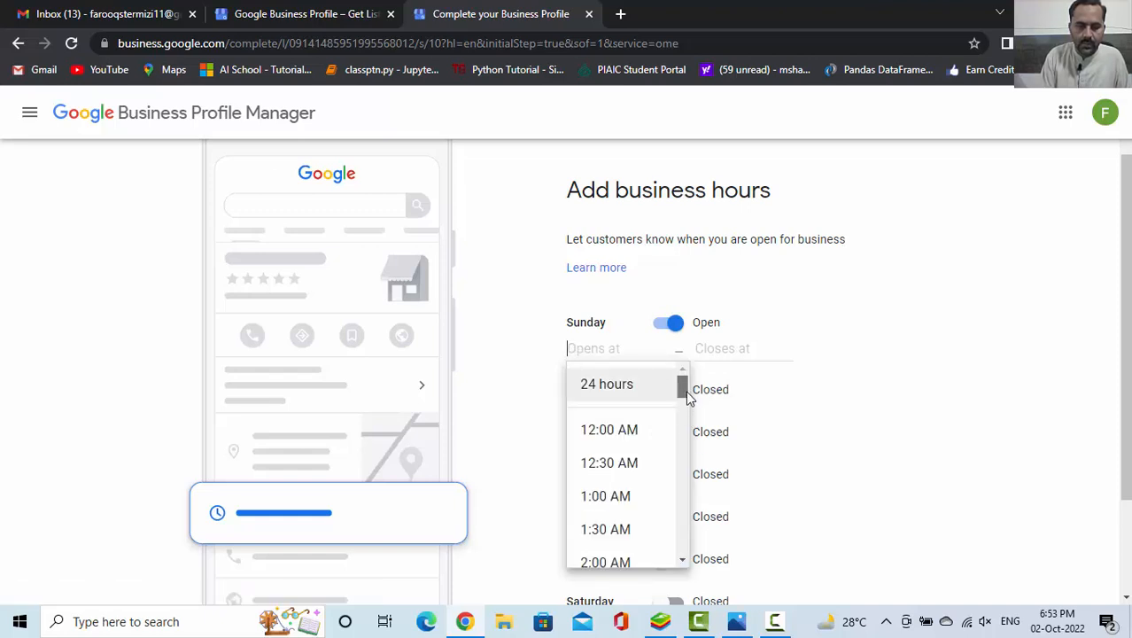
{"action": "left_click_drag", "start_coordinate": [686, 391], "coordinate": [685, 469]}
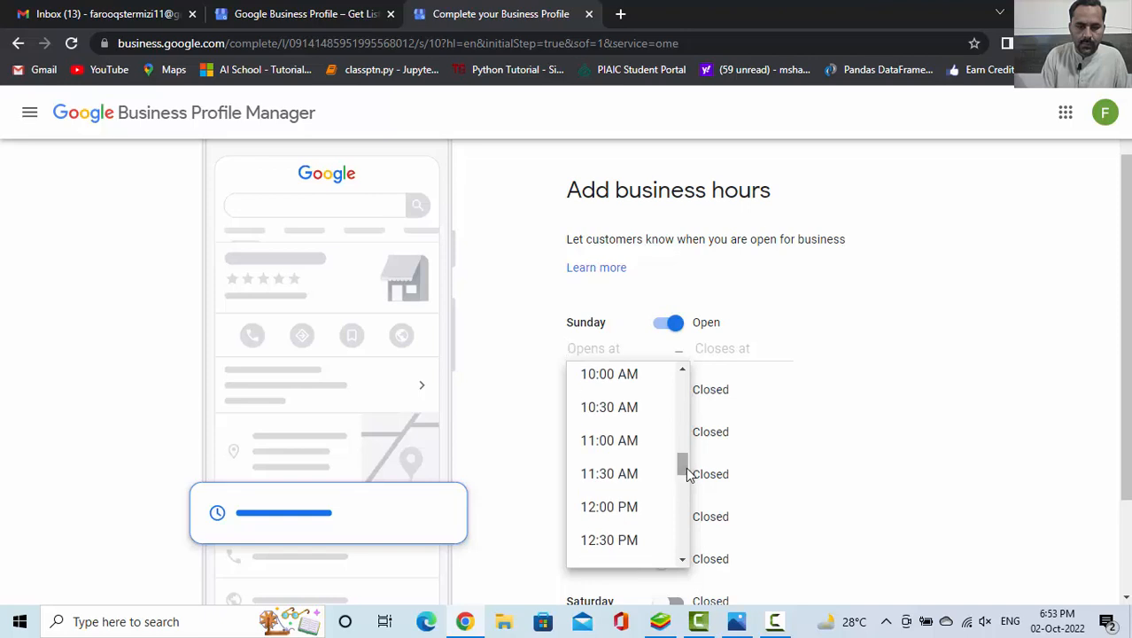
{"action": "left_click", "coordinate": [613, 377]}
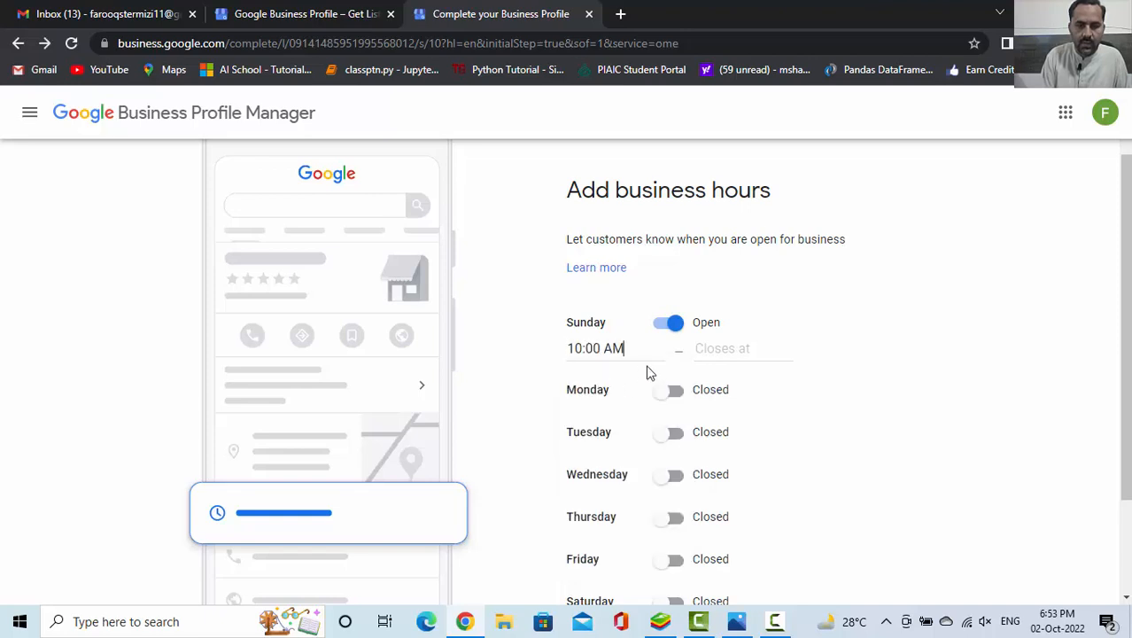
{"action": "left_click", "coordinate": [703, 349]}
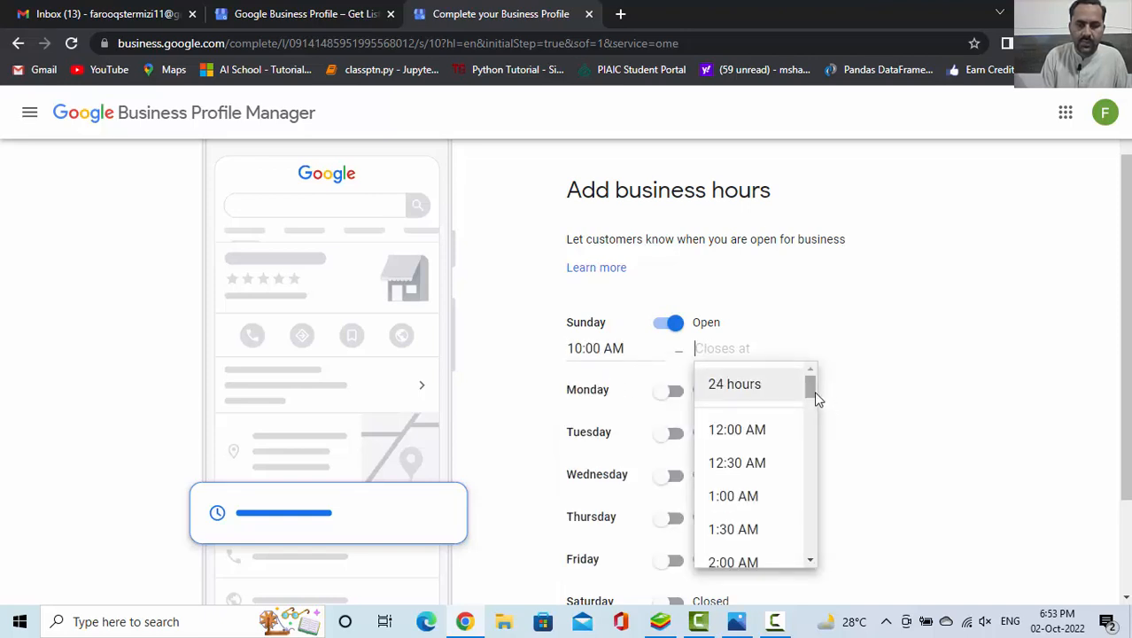
{"action": "left_click_drag", "start_coordinate": [814, 394], "coordinate": [811, 536]}
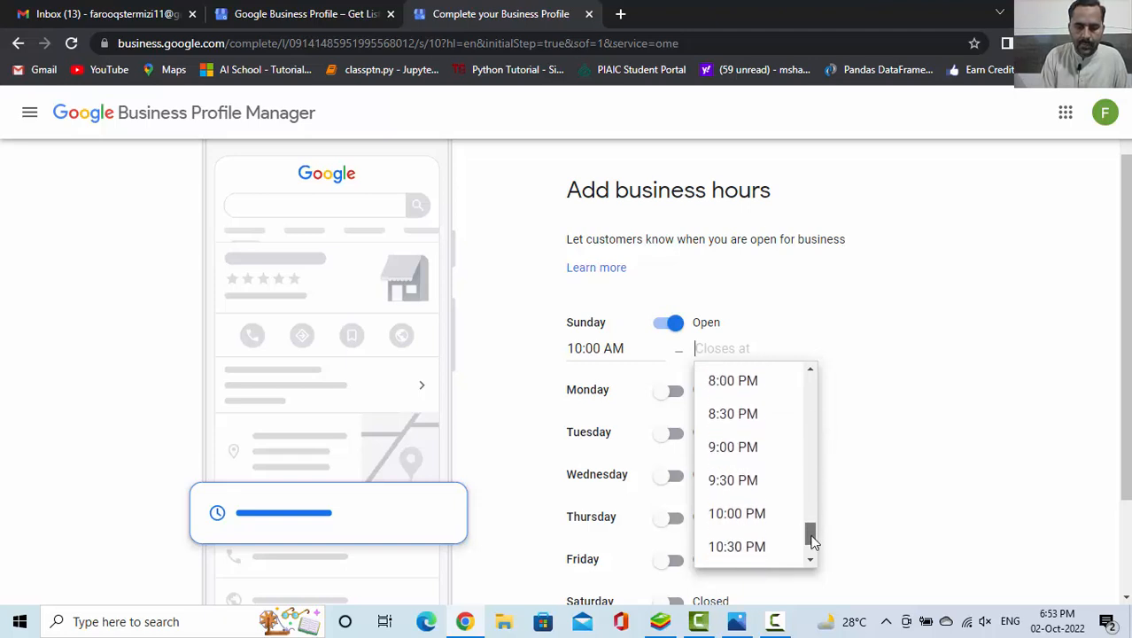
{"action": "left_click", "coordinate": [724, 448]}
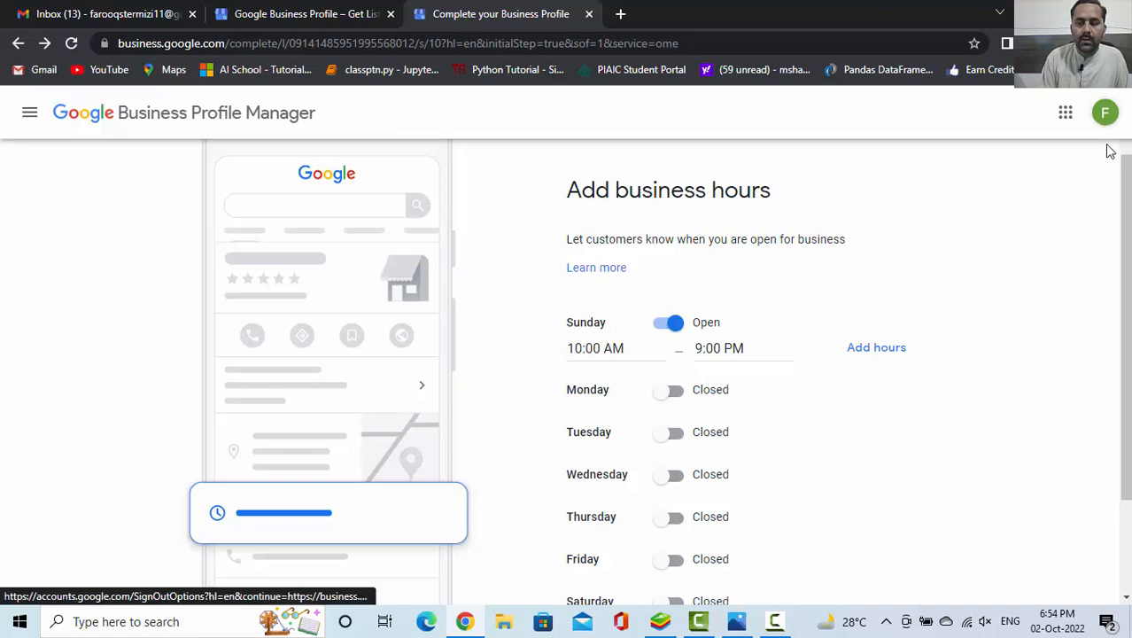
{"action": "left_click_drag", "start_coordinate": [1127, 209], "coordinate": [1127, 298]}
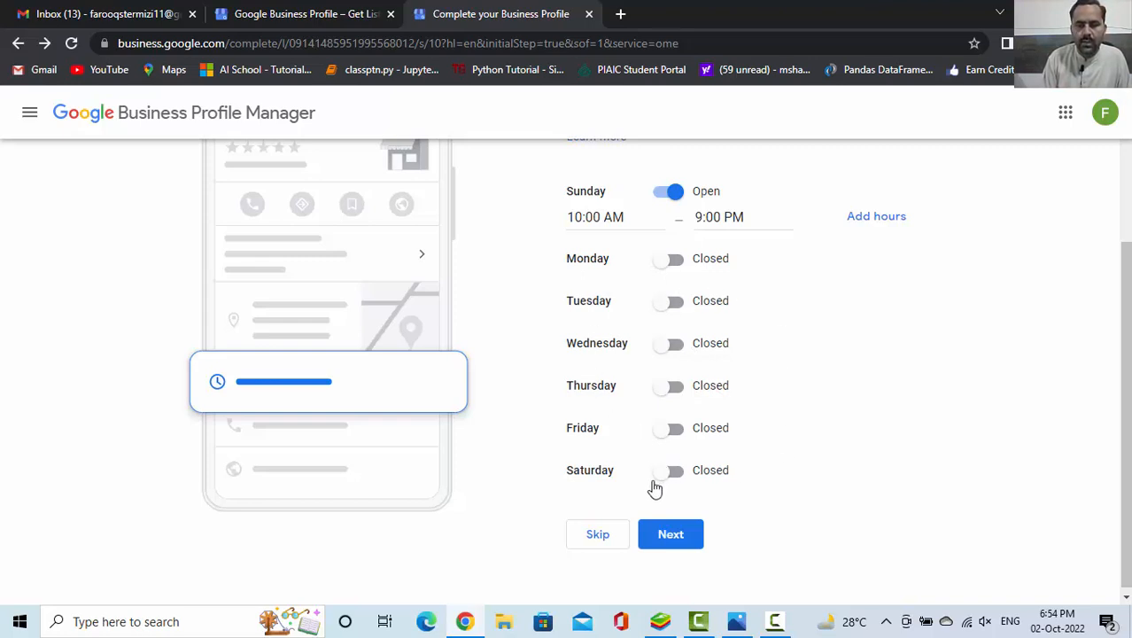
{"action": "left_click", "coordinate": [671, 535]}
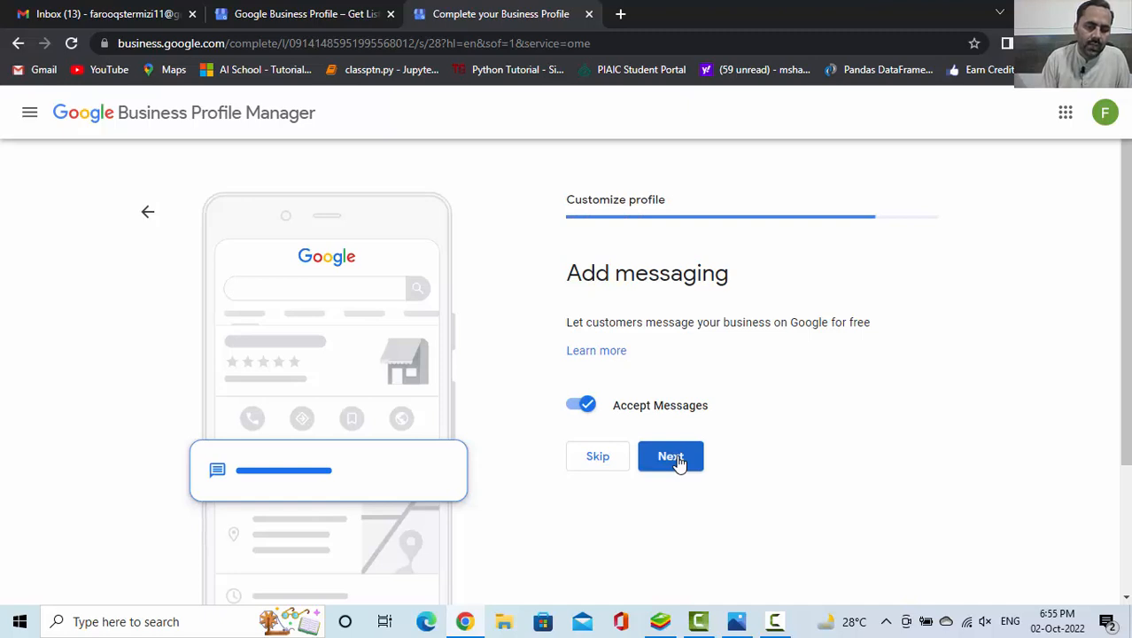
Keep customer messages accepted, enable dine-in, takeout, curbside pickup, drive-through and delivery as dining modes, and continue to the business description
{"action": "left_click", "coordinate": [676, 459]}
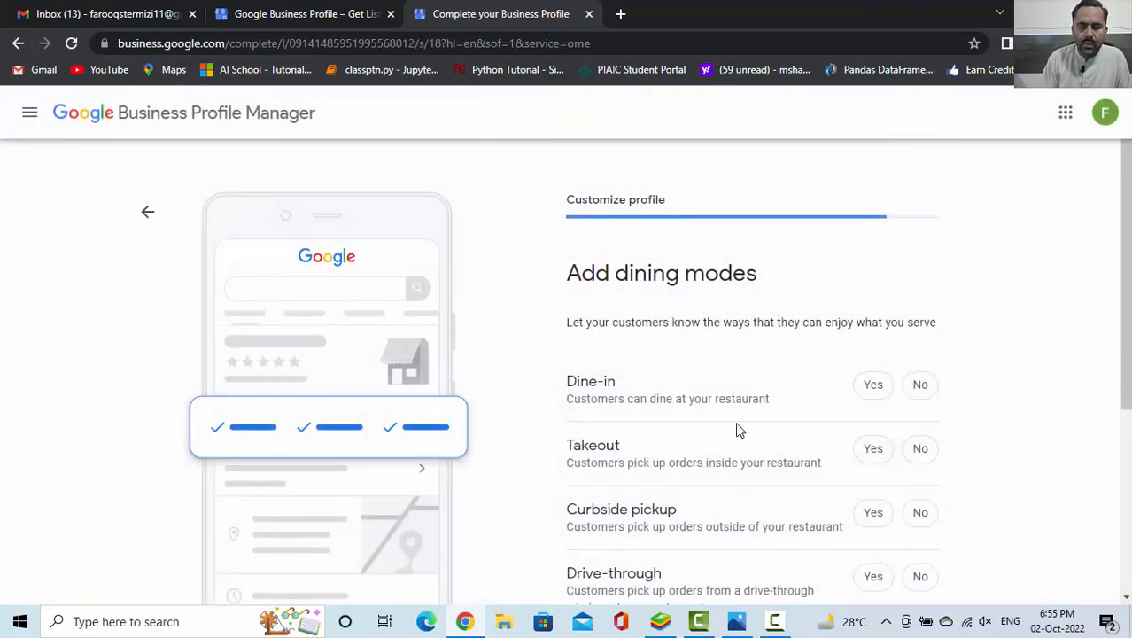
{"action": "left_click_drag", "start_coordinate": [1127, 233], "coordinate": [1127, 304]}
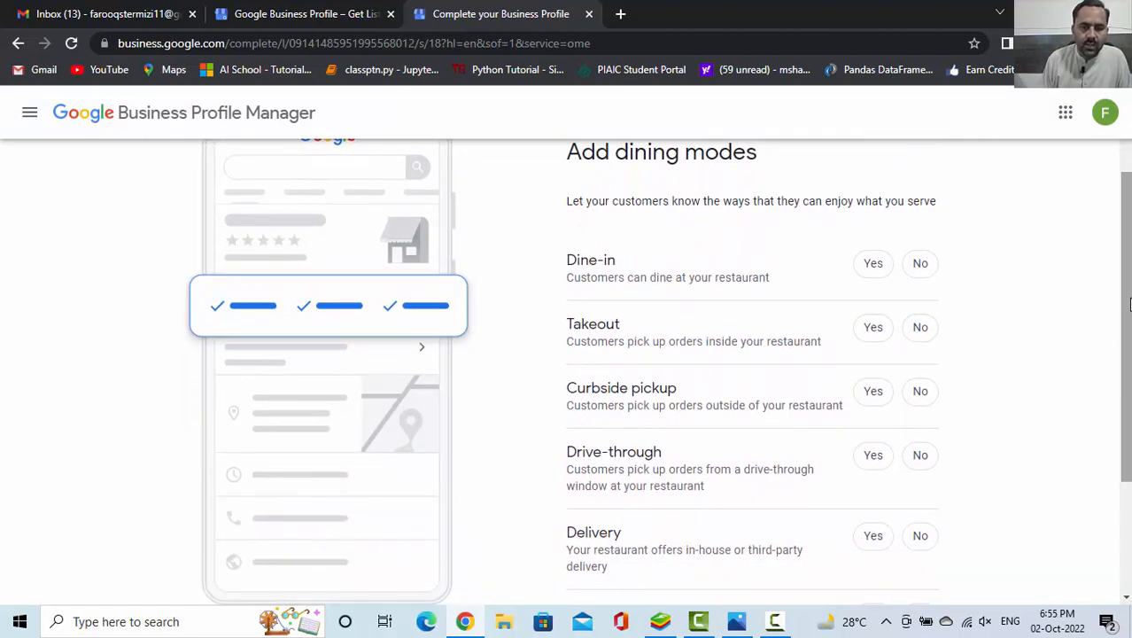
{"action": "left_click", "coordinate": [875, 265]}
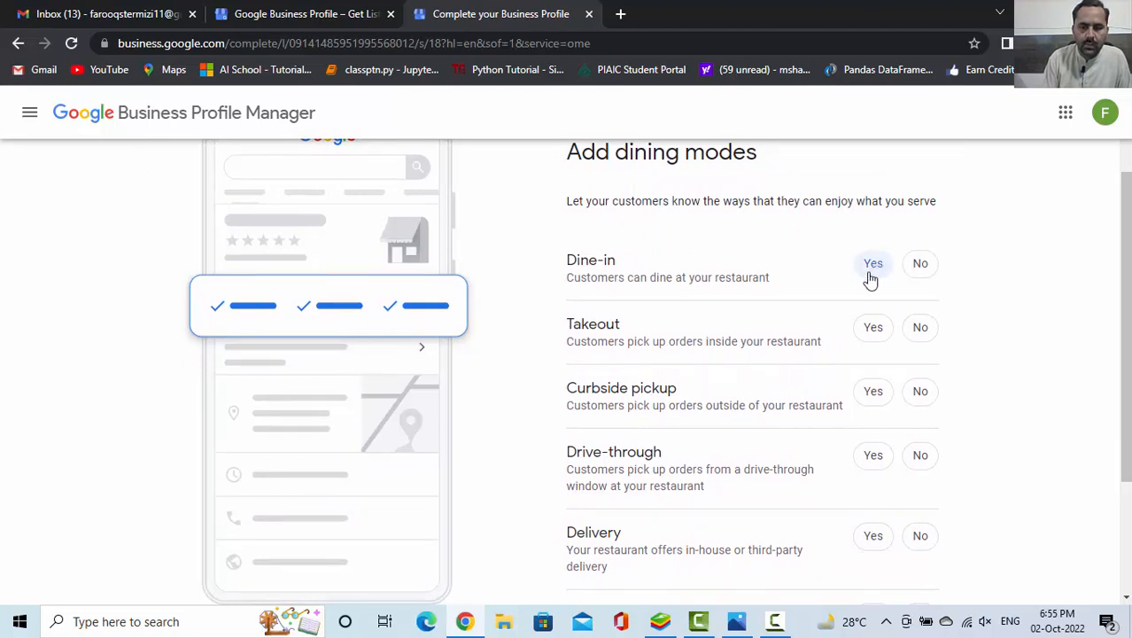
{"action": "left_click", "coordinate": [875, 330]}
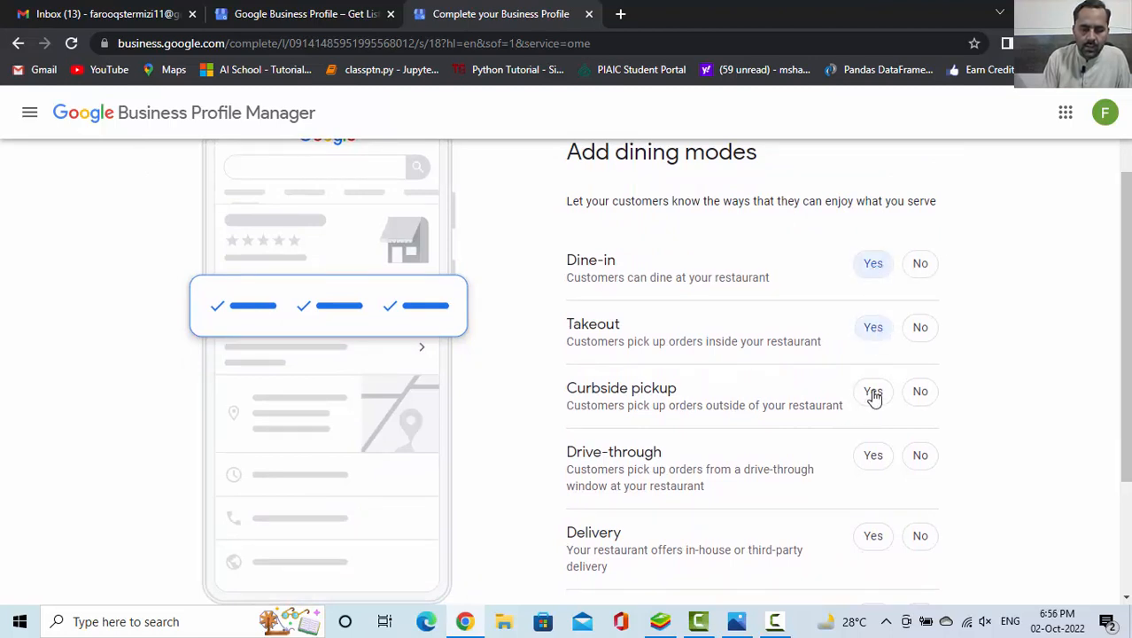
{"action": "left_click", "coordinate": [873, 395]}
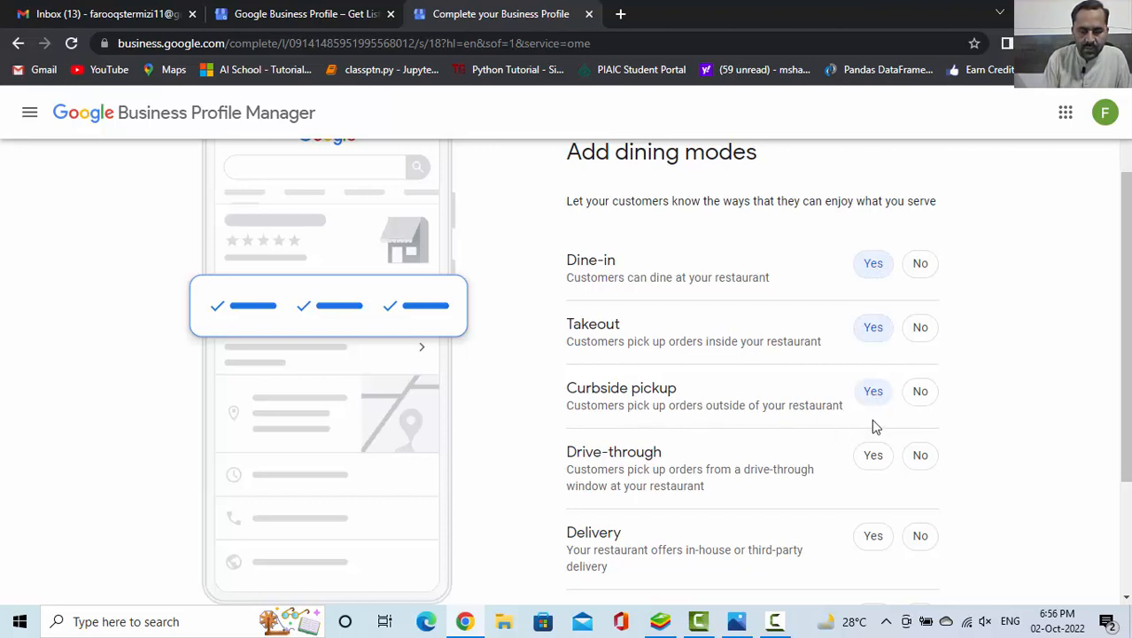
{"action": "left_click", "coordinate": [872, 457]}
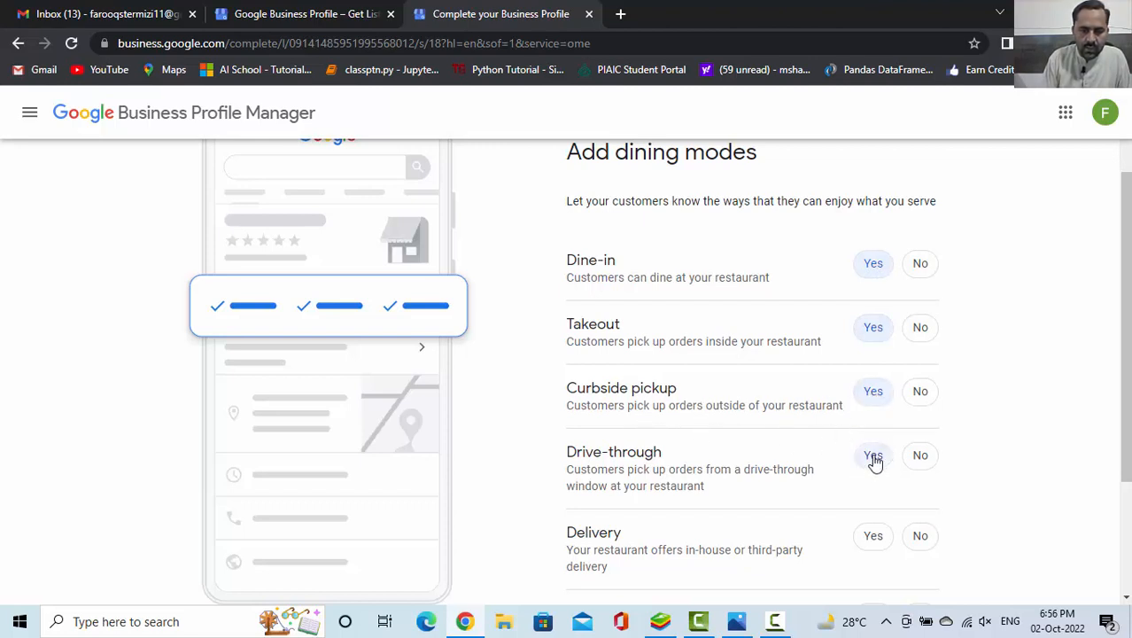
{"action": "left_click", "coordinate": [861, 538]}
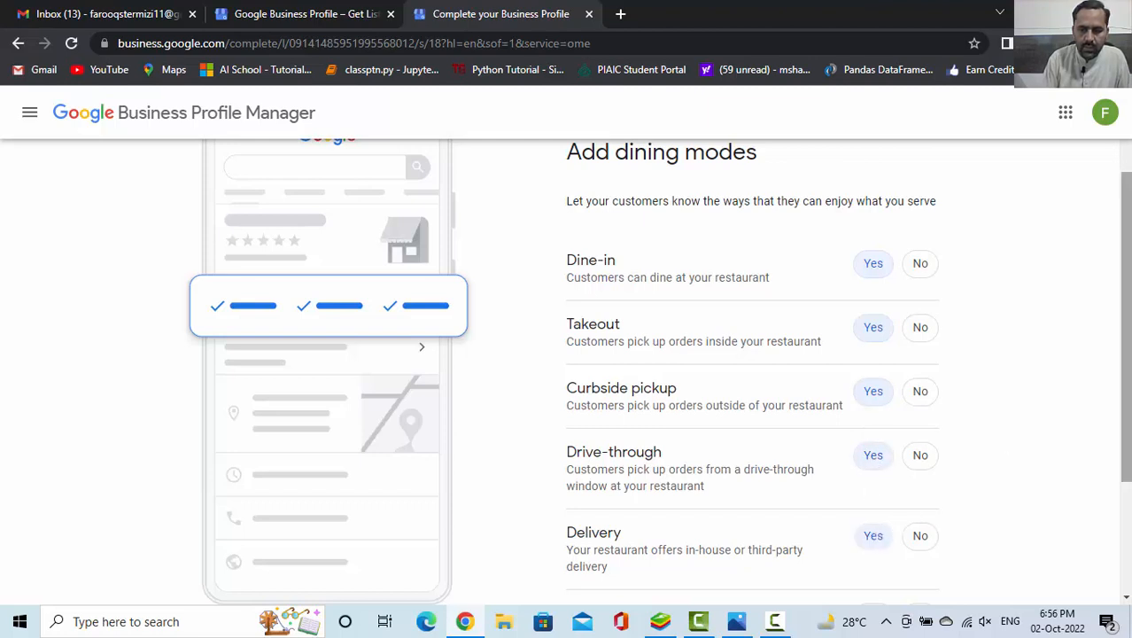
{"action": "left_click_drag", "start_coordinate": [1126, 381], "coordinate": [1126, 474]}
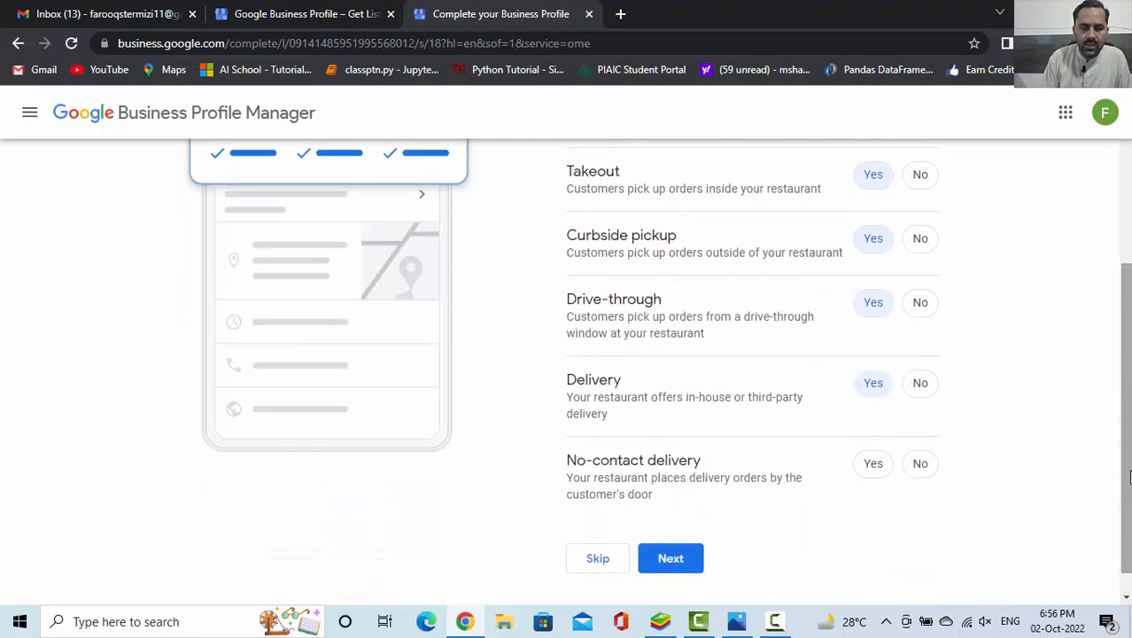
{"action": "left_click", "coordinate": [668, 560]}
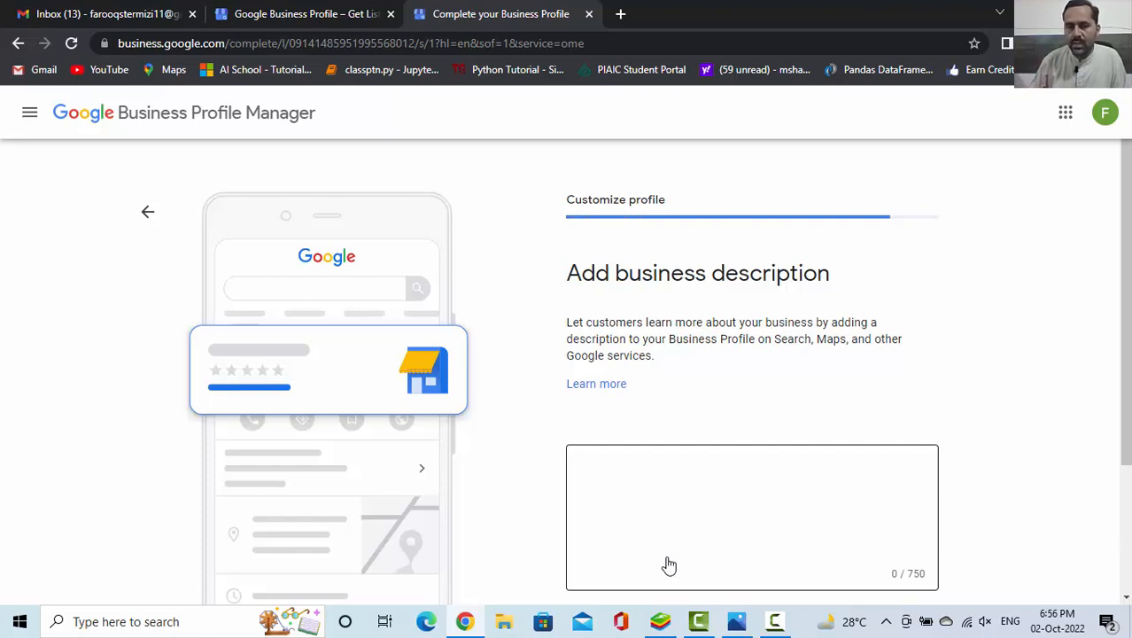
Enter "We Served Best Sea Food In The City" as the business description and continue to the menu photos
{"action": "left_click", "coordinate": [668, 558]}
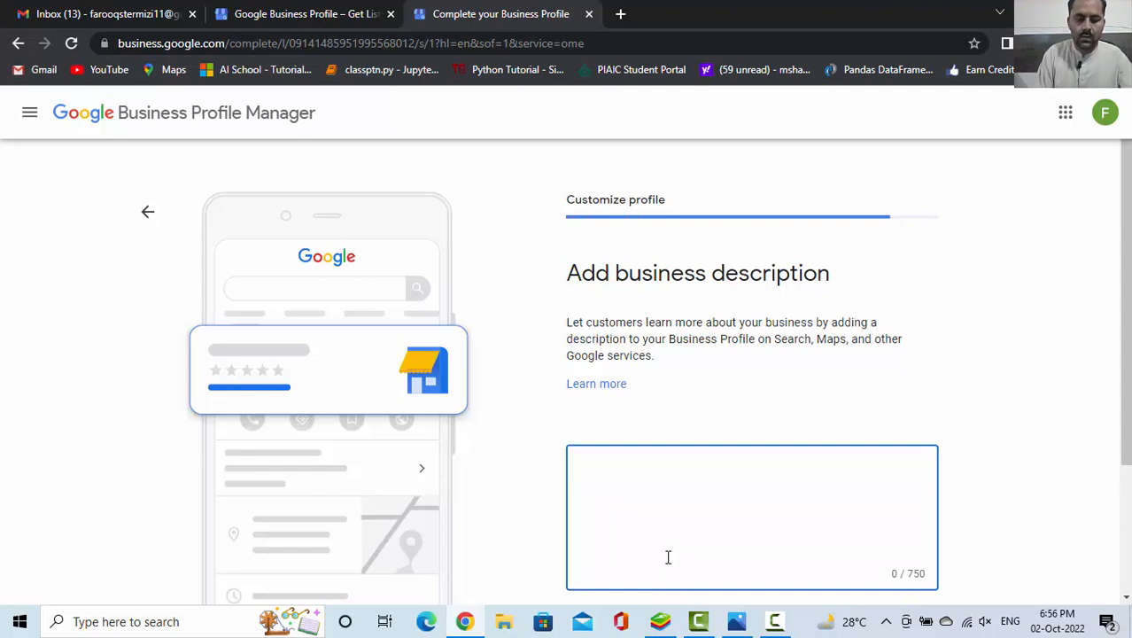
{"action": "type", "text": "We "}
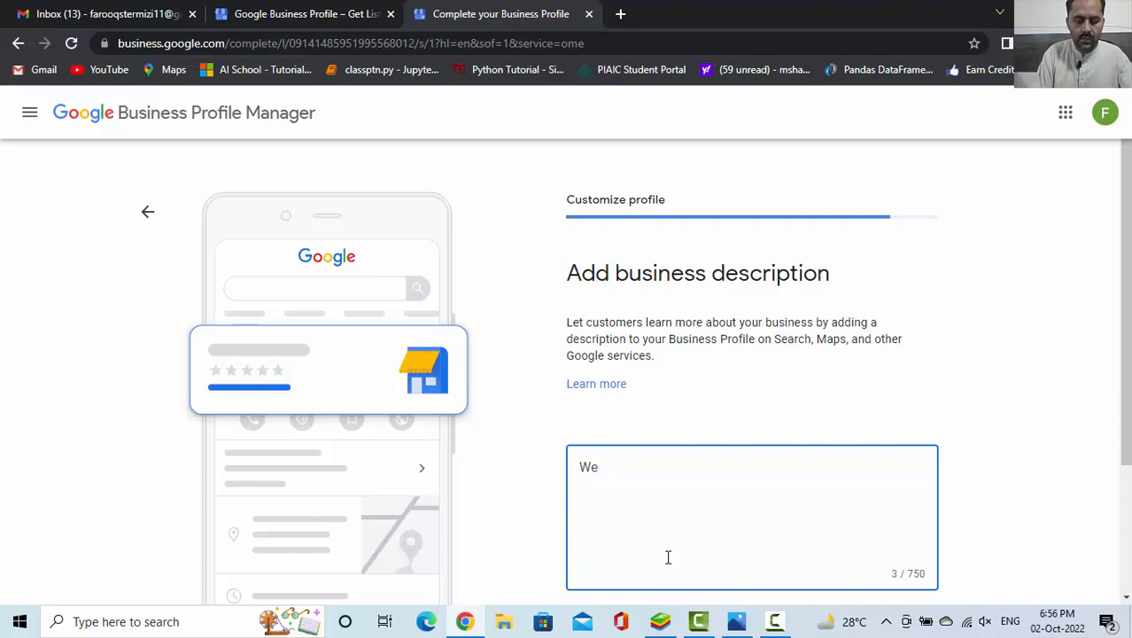
{"action": "type", "text": "Served "}
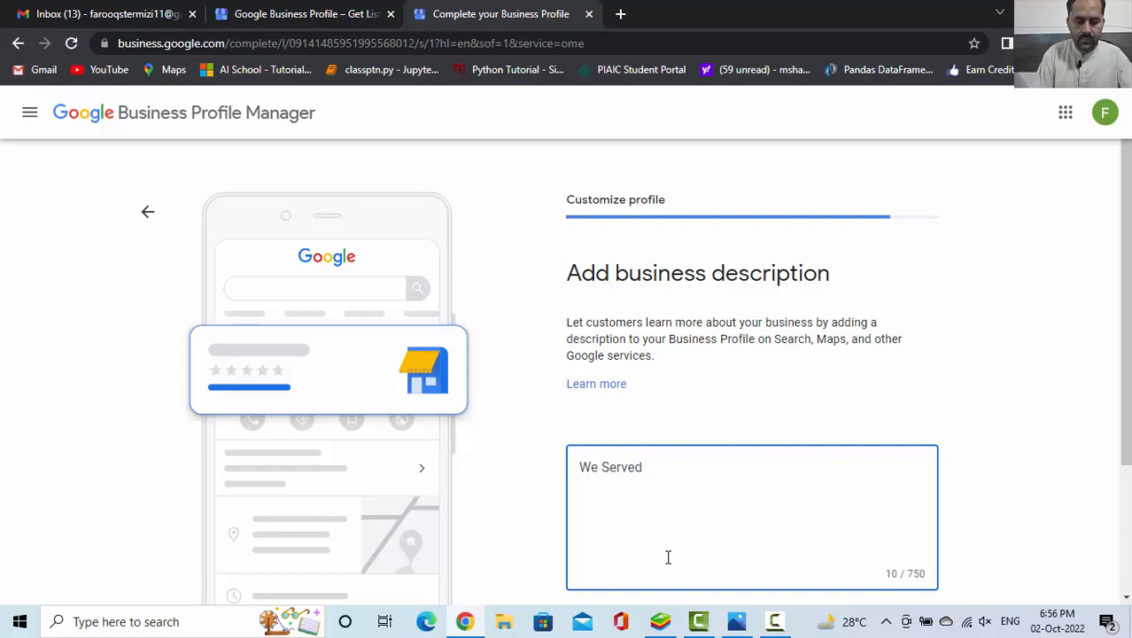
{"action": "type", "text": "Best "}
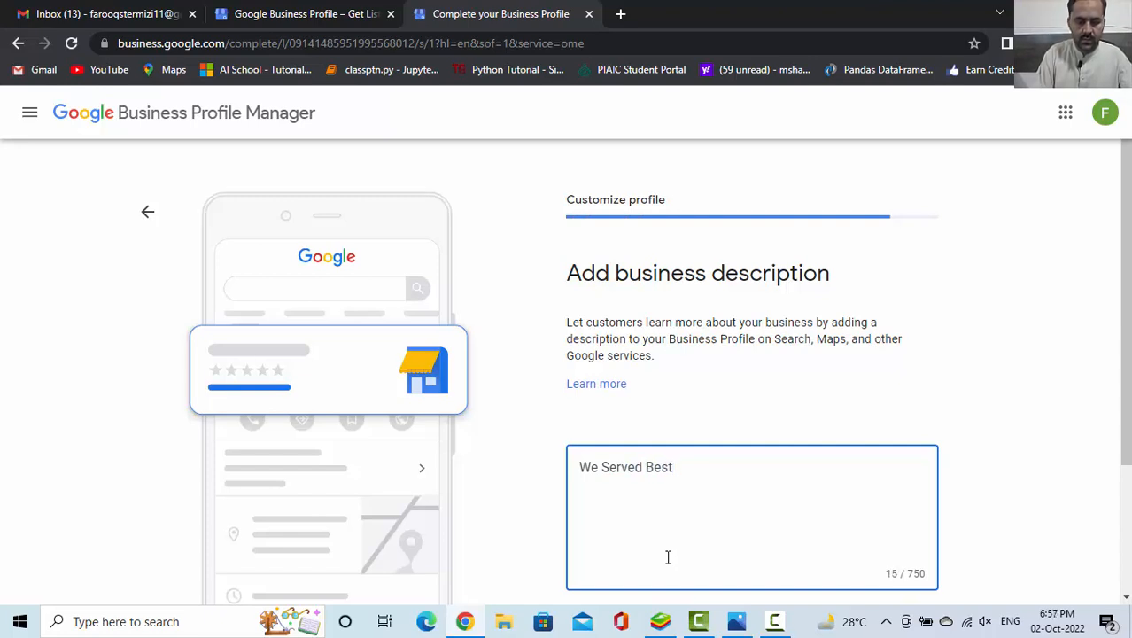
{"action": "type", "text": "Sea "}
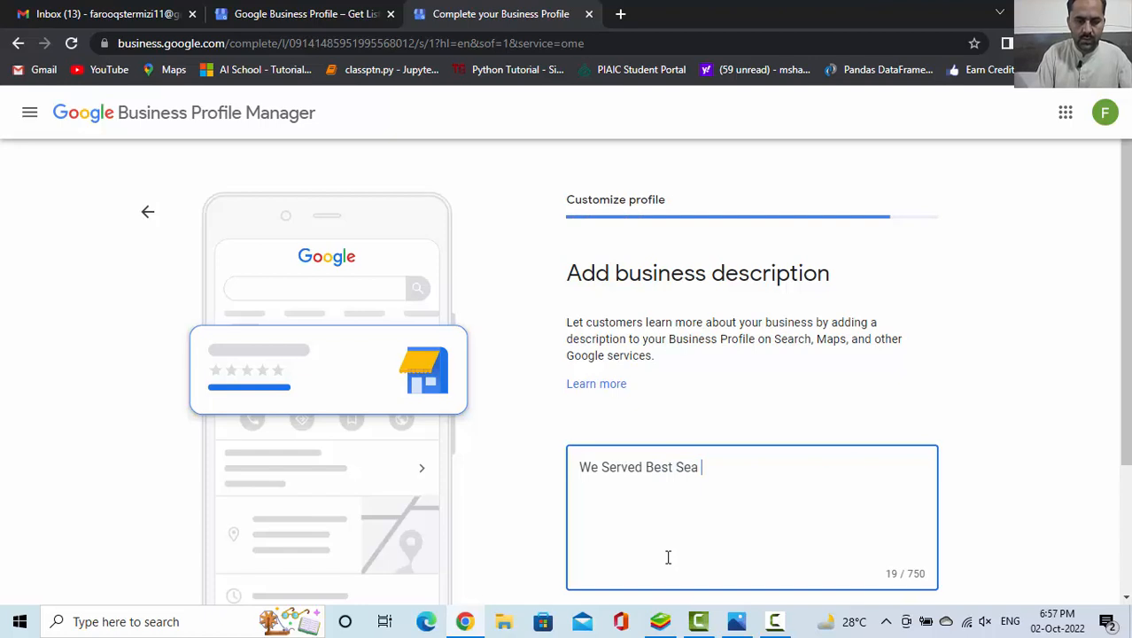
{"action": "type", "text": "Food In"}
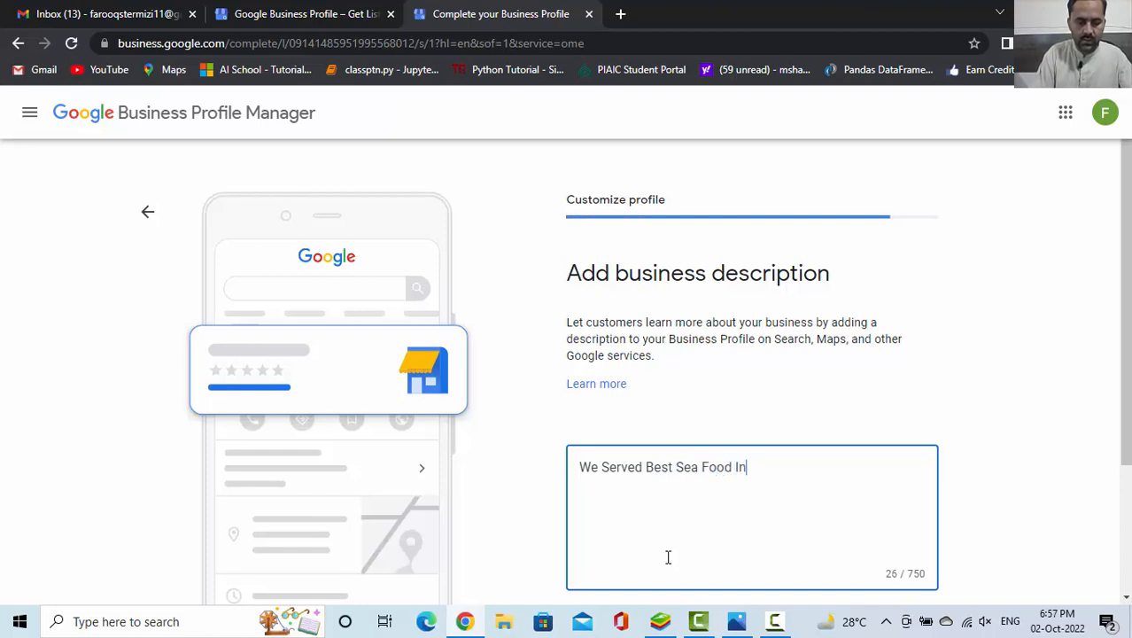
{"action": "type", "text": " The "}
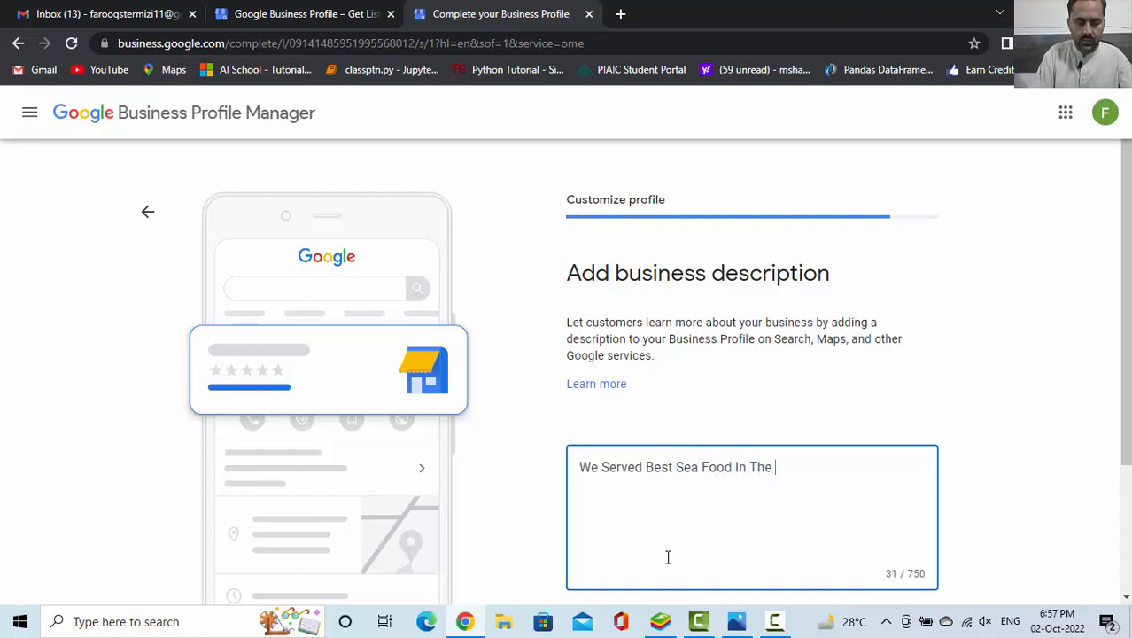
{"action": "type", "text": "City"}
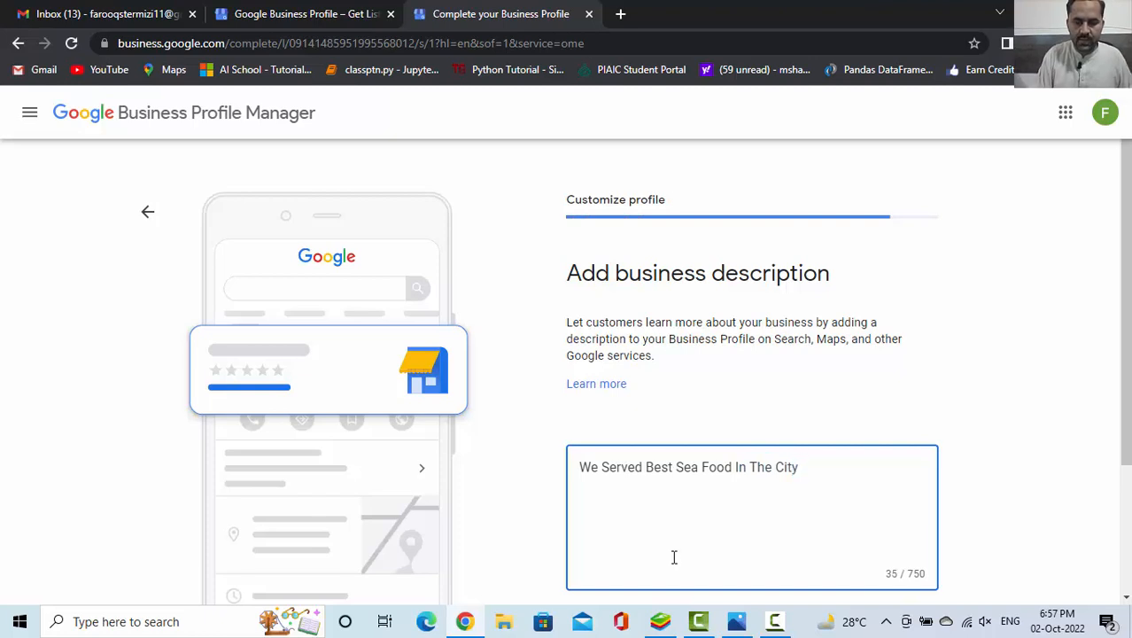
{"action": "scroll", "coordinate": [1118, 461], "scroll_direction": "down", "scroll_amount": 2}
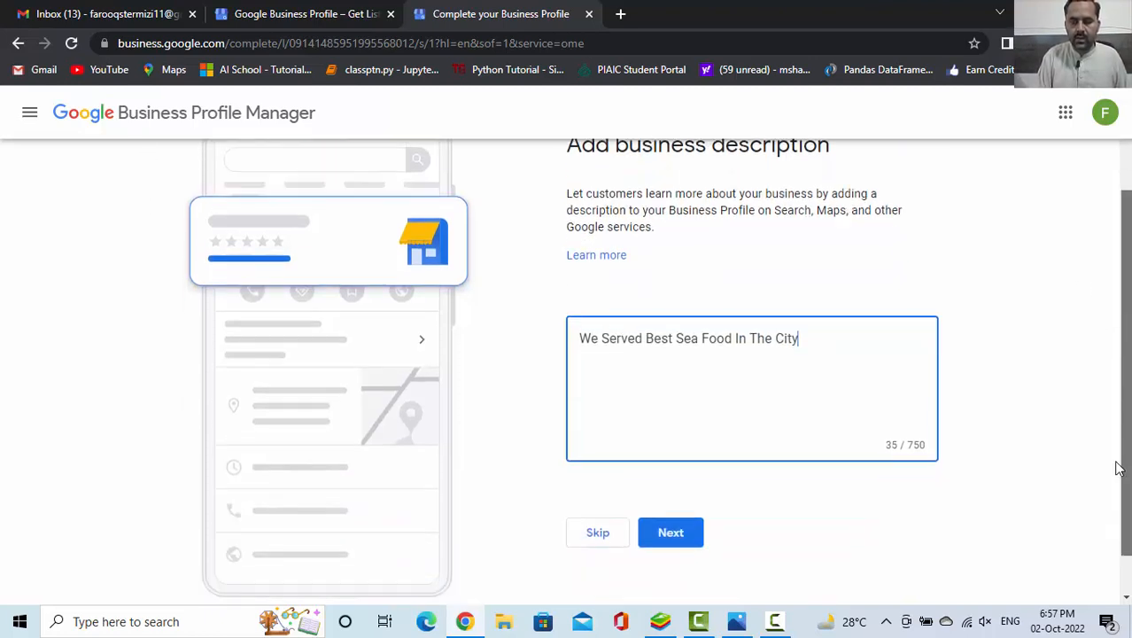
{"action": "left_click", "coordinate": [668, 488]}
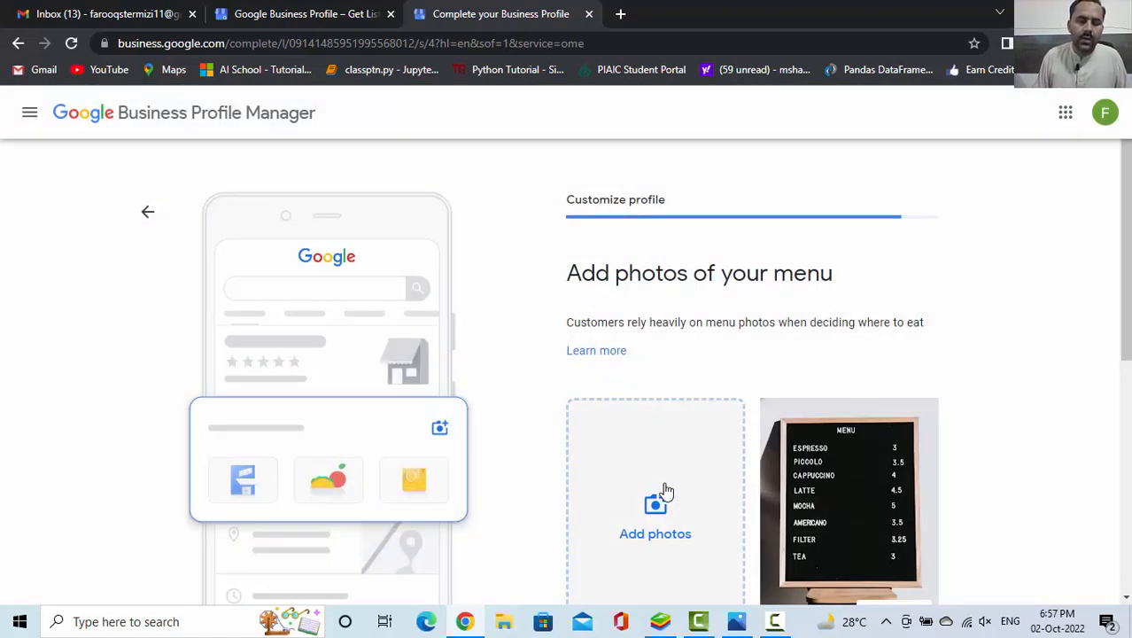
Look over the example menu photos and skip adding photos of the menu
{"action": "left_click_drag", "start_coordinate": [1126, 190], "coordinate": [1127, 285]}
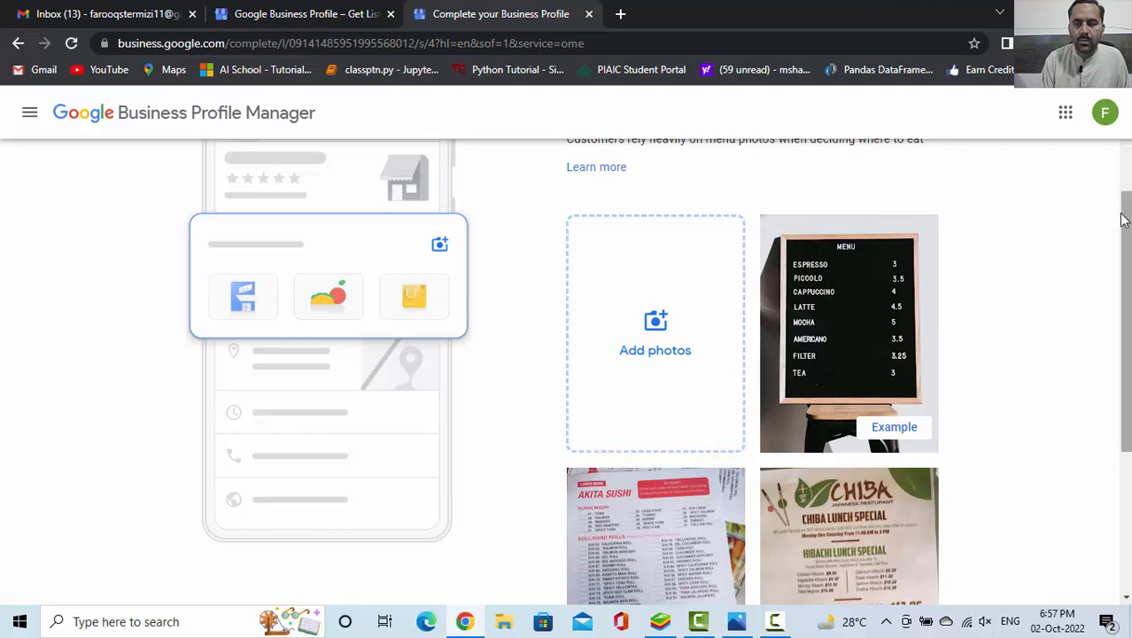
{"action": "left_click_drag", "start_coordinate": [1127, 244], "coordinate": [1127, 265]}
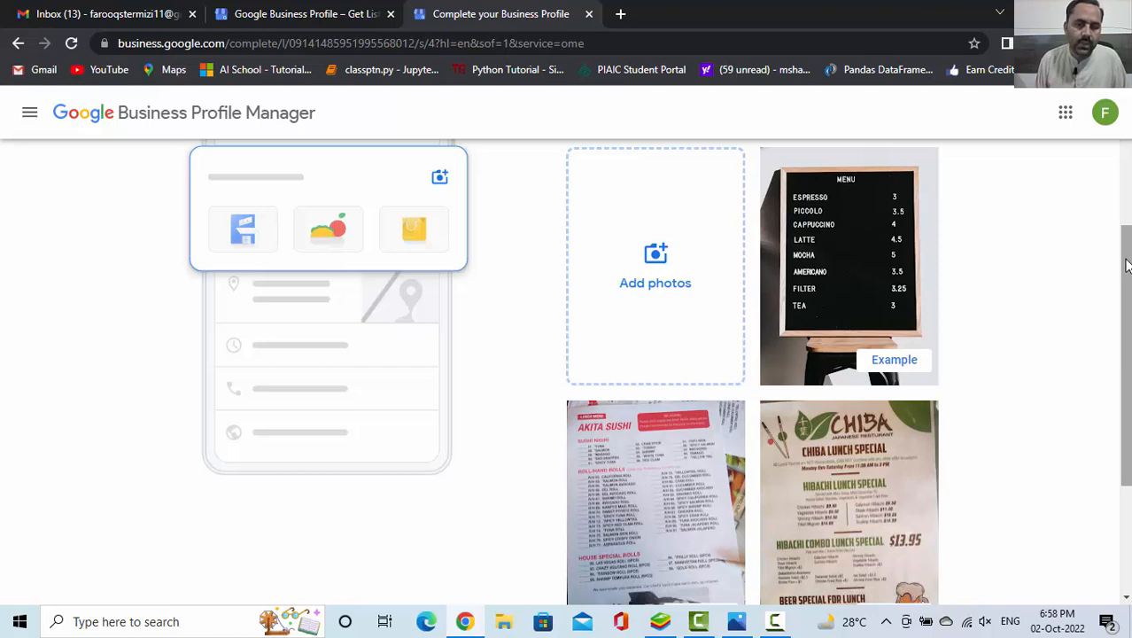
{"action": "left_click_drag", "start_coordinate": [1126, 266], "coordinate": [1121, 372]}
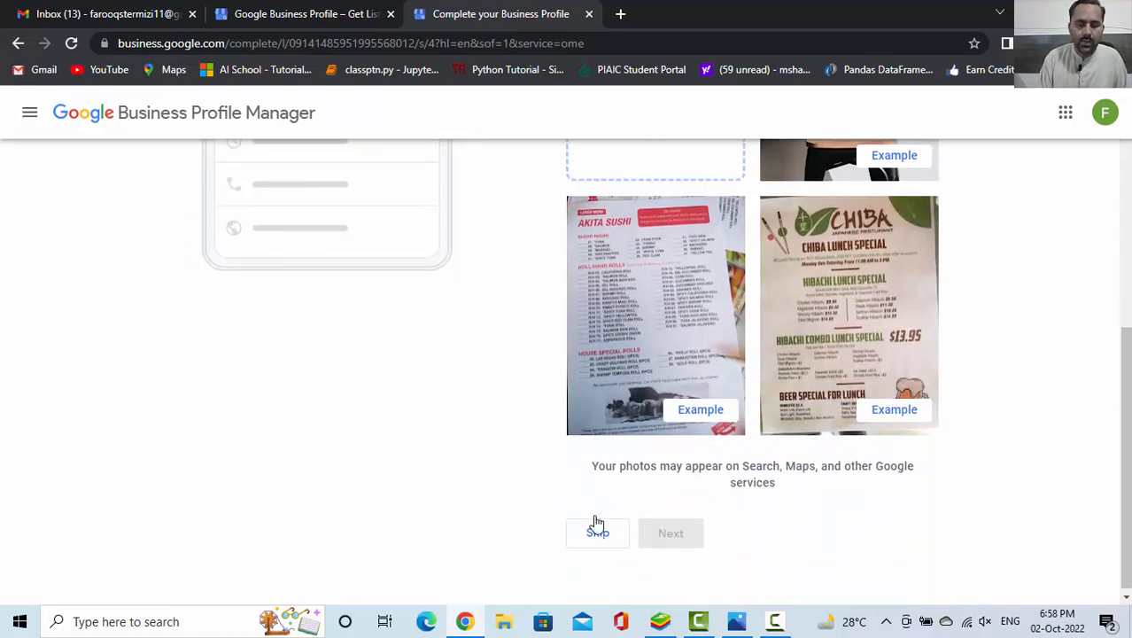
{"action": "left_click", "coordinate": [598, 532]}
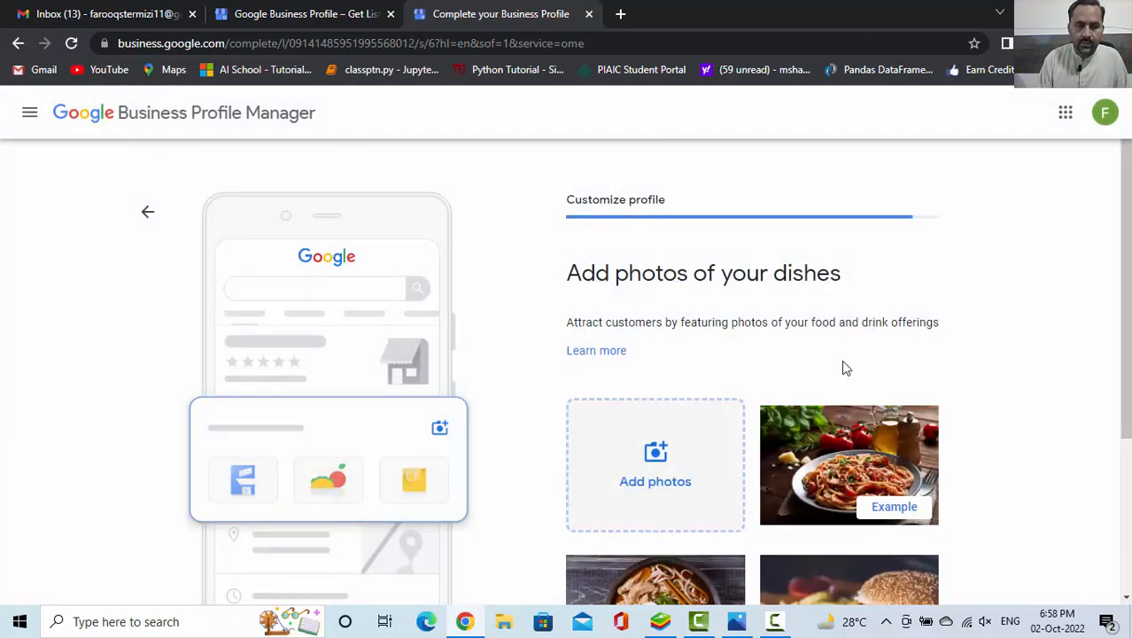
Skip the dish photos and the Google Ads offer, and complete the profile setup
{"action": "left_click_drag", "start_coordinate": [1125, 265], "coordinate": [1126, 323]}
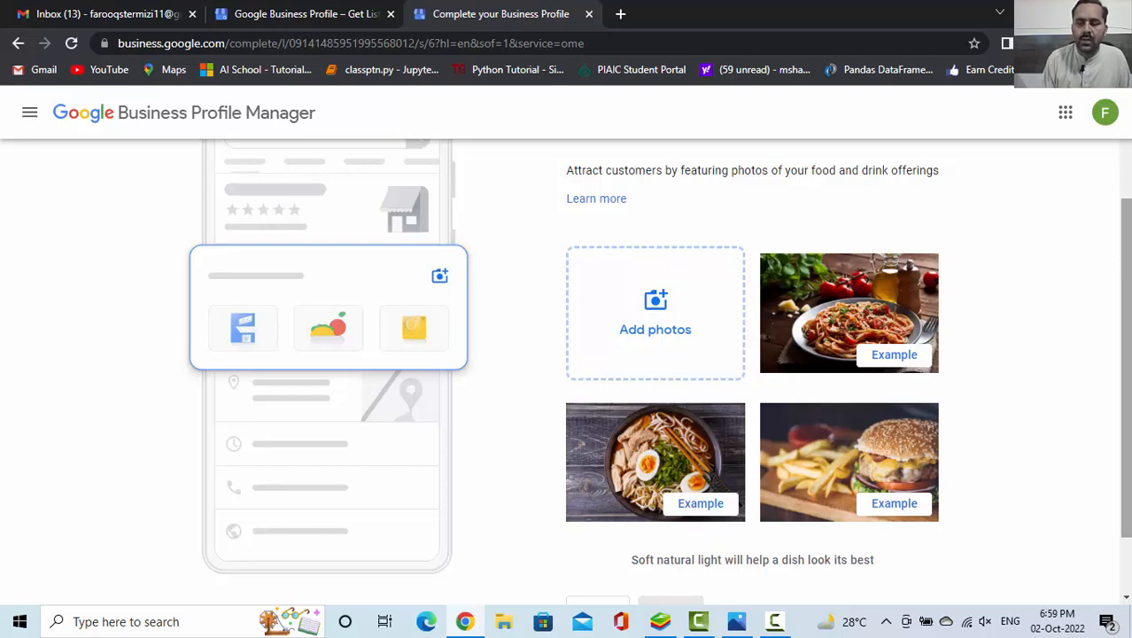
{"action": "scroll", "coordinate": [1125, 372], "scroll_direction": "down", "scroll_amount": 1}
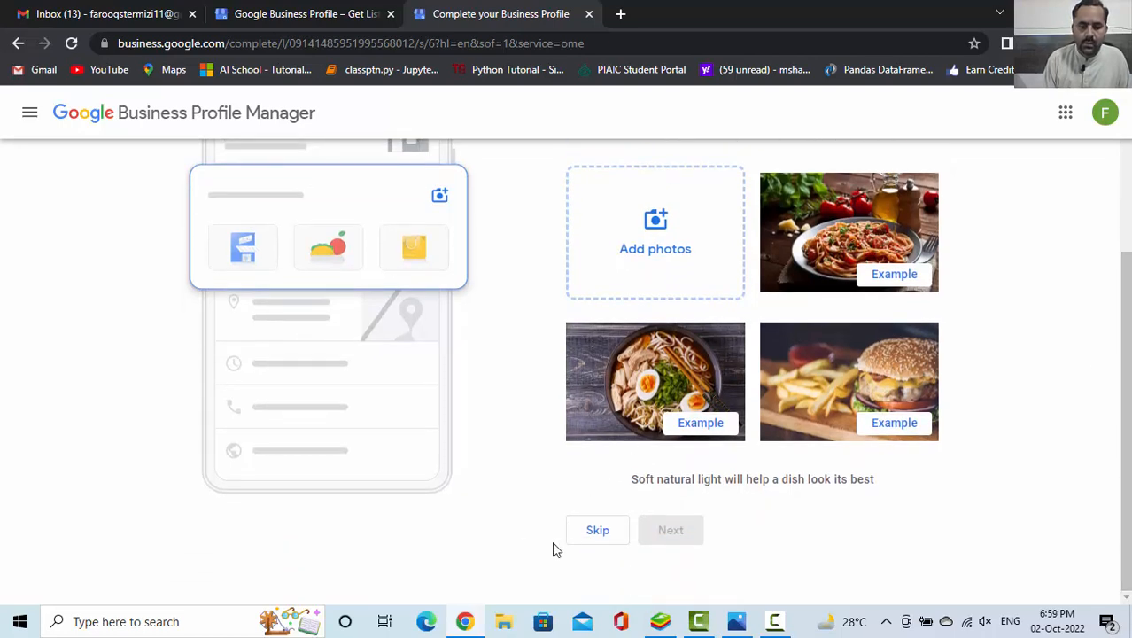
{"action": "left_click", "coordinate": [596, 537]}
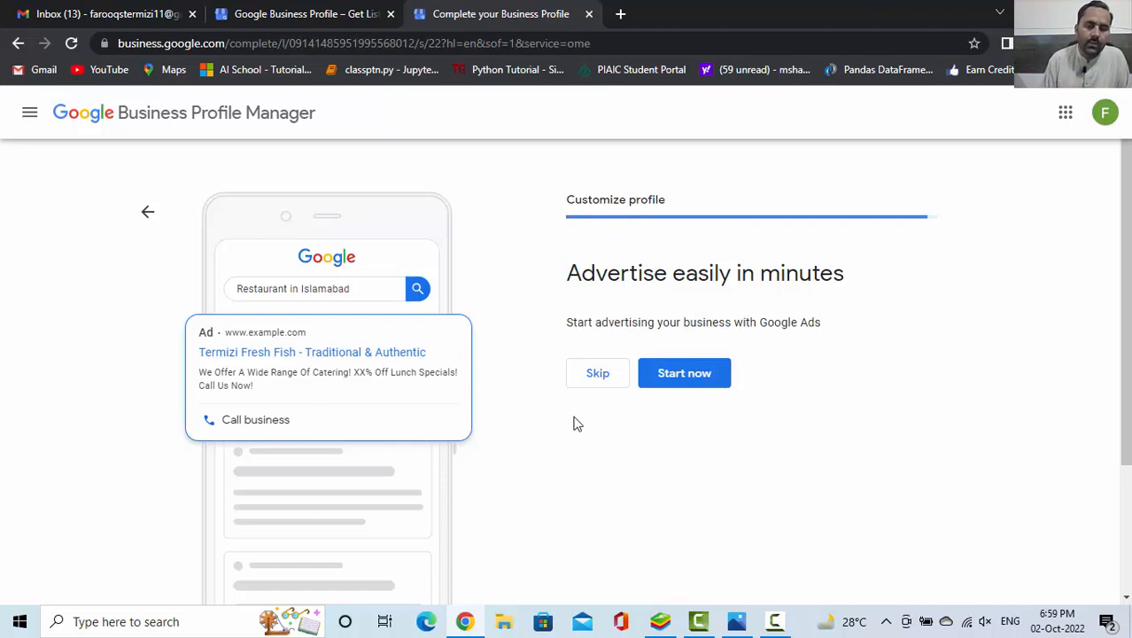
{"action": "left_click", "coordinate": [599, 375]}
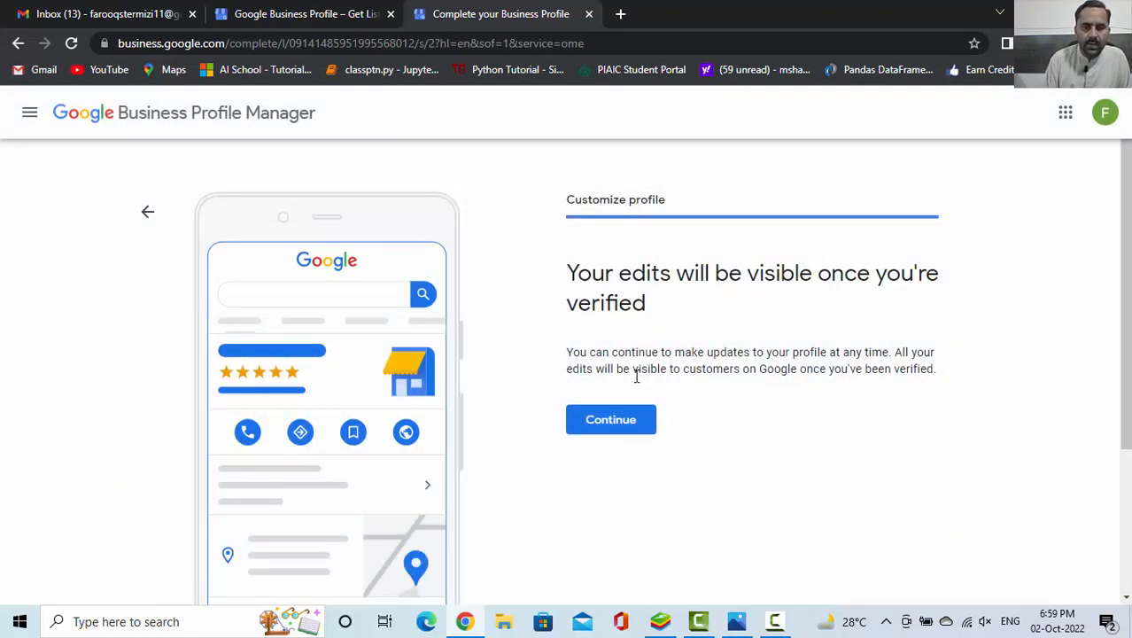
{"action": "left_click", "coordinate": [622, 419]}
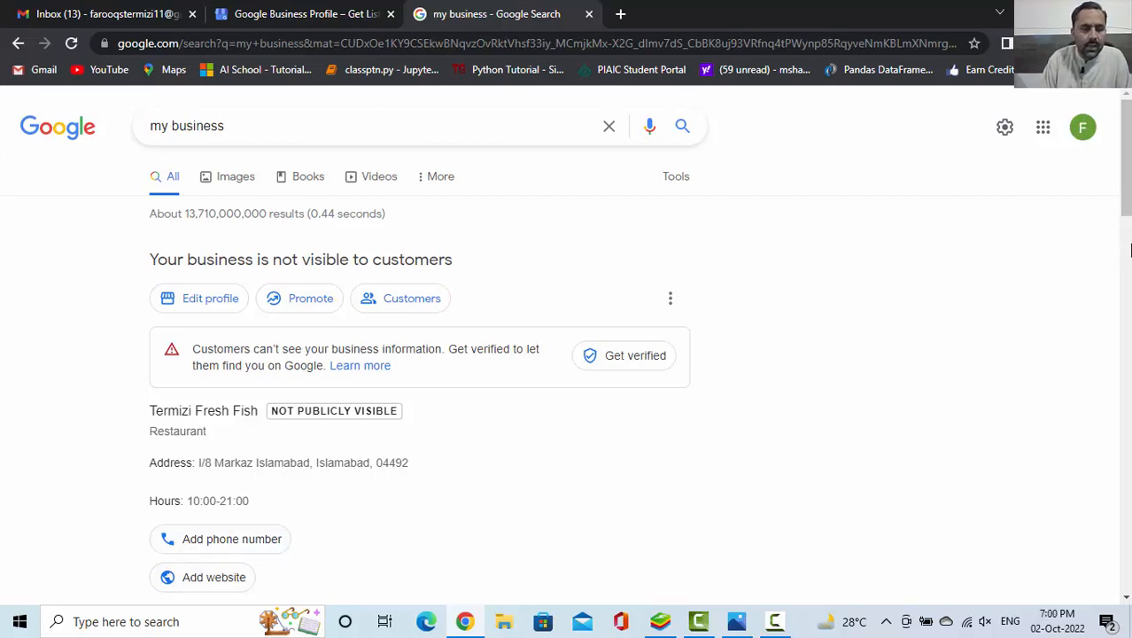
Open the Business Profile Manager dashboard from the Google apps and examine its verification, profile completion and management suggestions
{"action": "mouse_move", "coordinate": [1126, 160]}
{"action": "left_mouse_down"}
{"action": "mouse_move", "coordinate": [1126, 194]}
{"action": "mouse_move", "coordinate": [1126, 161]}
{"action": "left_mouse_up"}
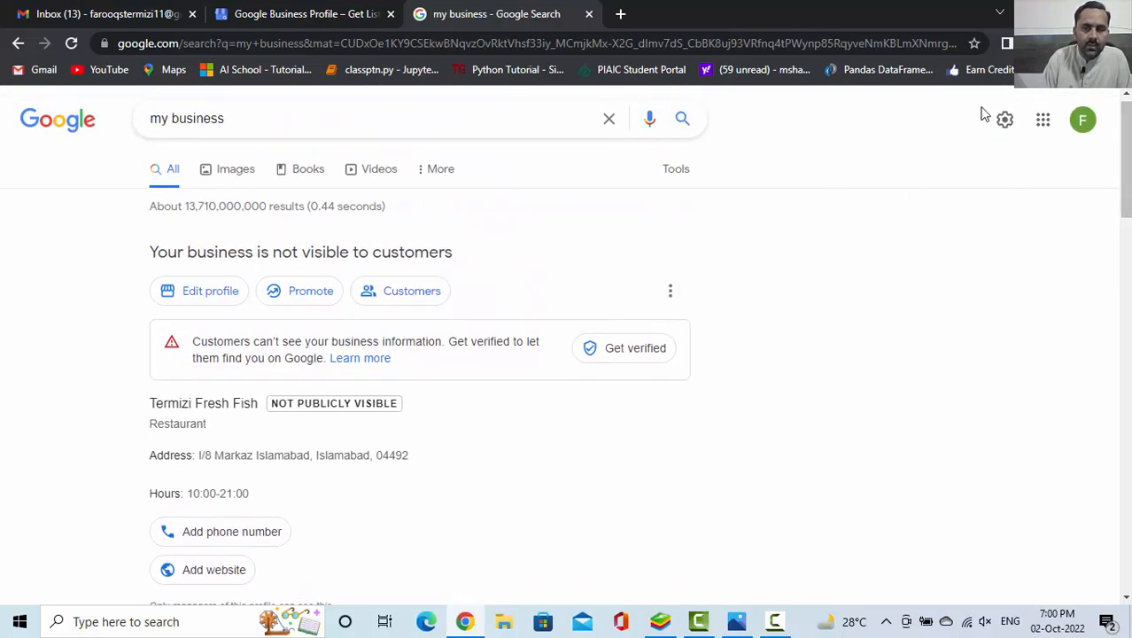
{"action": "left_click", "coordinate": [1042, 125]}
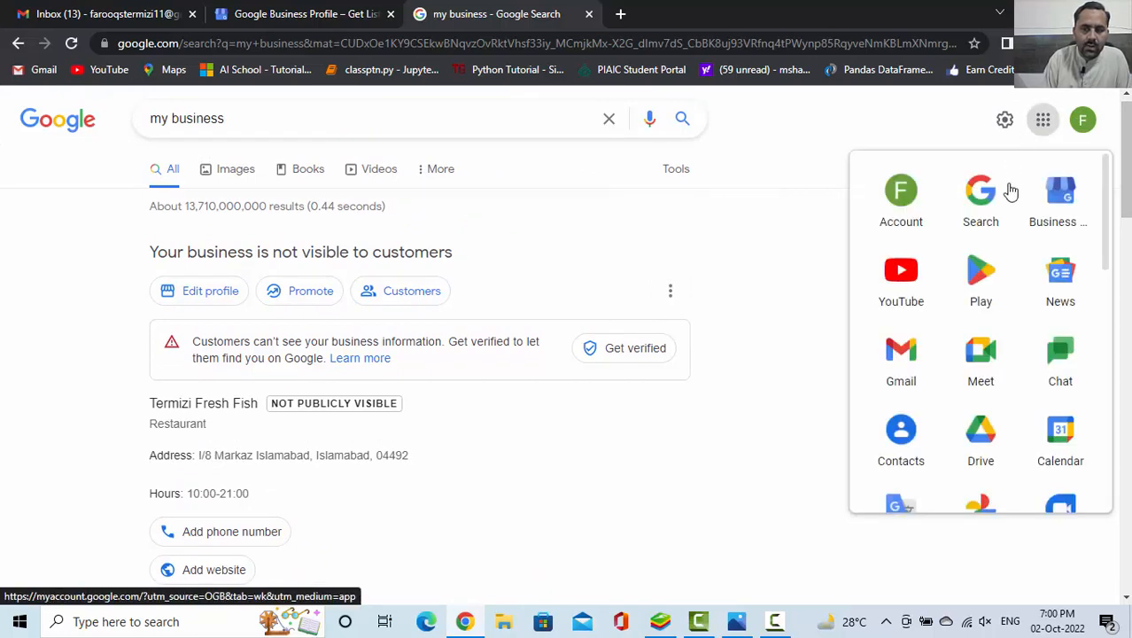
{"action": "left_click", "coordinate": [1053, 205]}
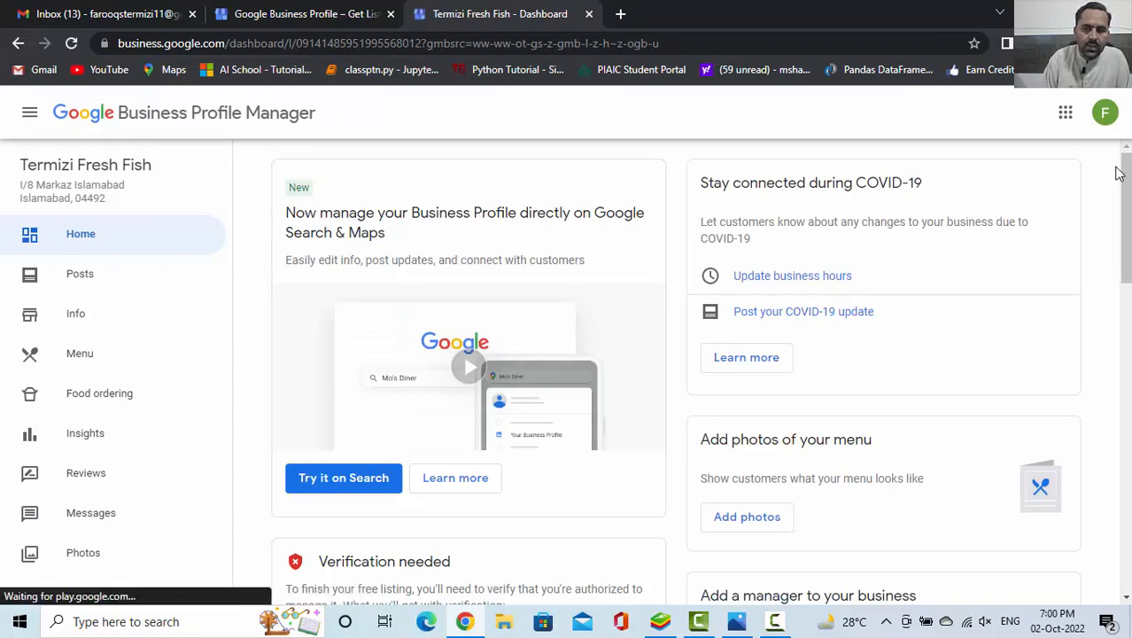
{"action": "scroll", "coordinate": [1099, 299], "scroll_direction": "down", "scroll_amount": 5}
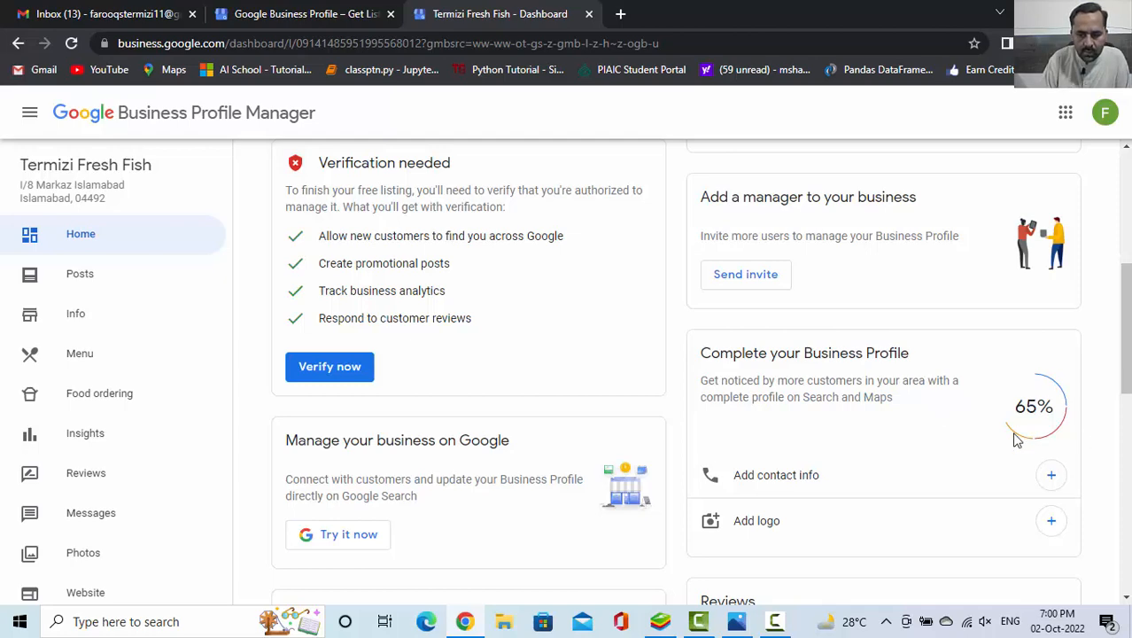
{"action": "left_click_drag", "start_coordinate": [1125, 336], "coordinate": [1127, 244]}
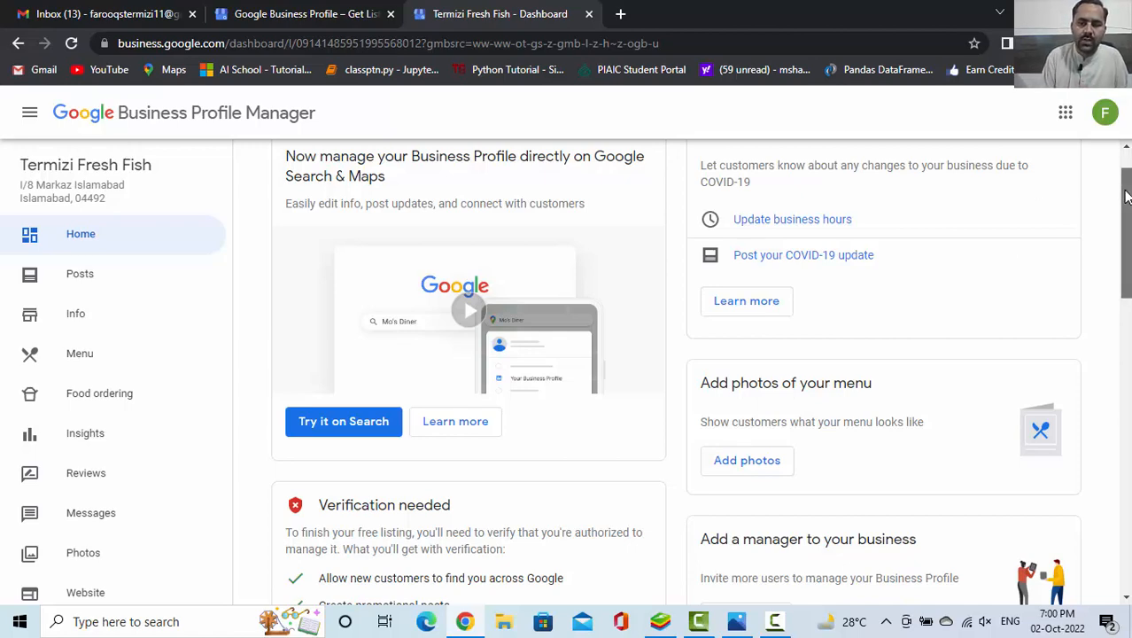
{"action": "left_click_drag", "start_coordinate": [1127, 196], "coordinate": [1123, 359]}
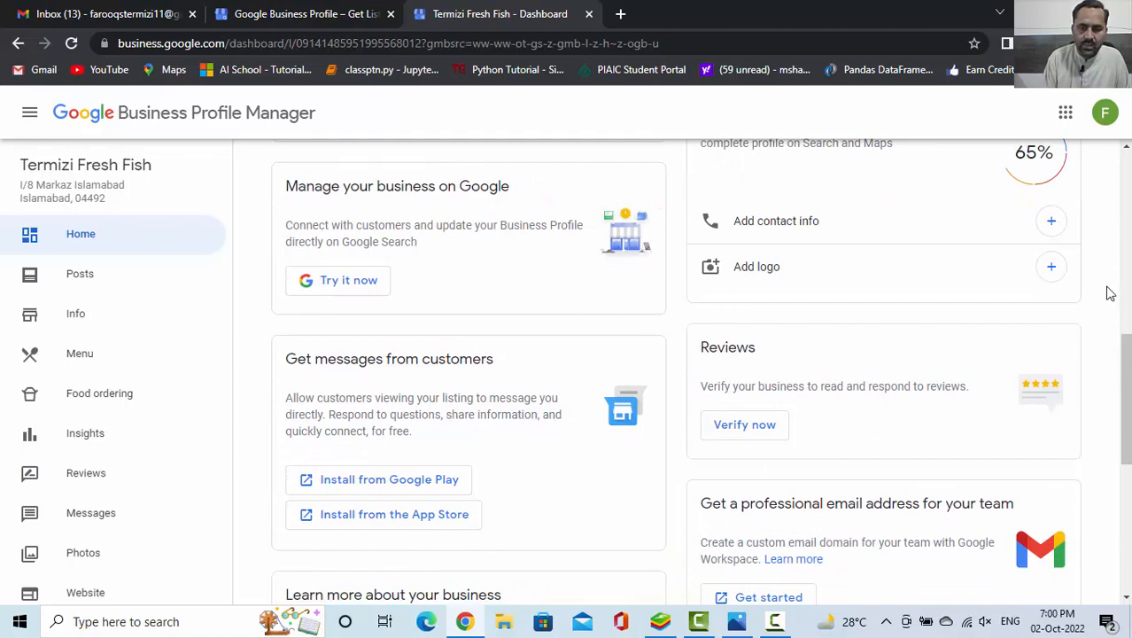
{"action": "left_click_drag", "start_coordinate": [1122, 353], "coordinate": [1125, 189]}
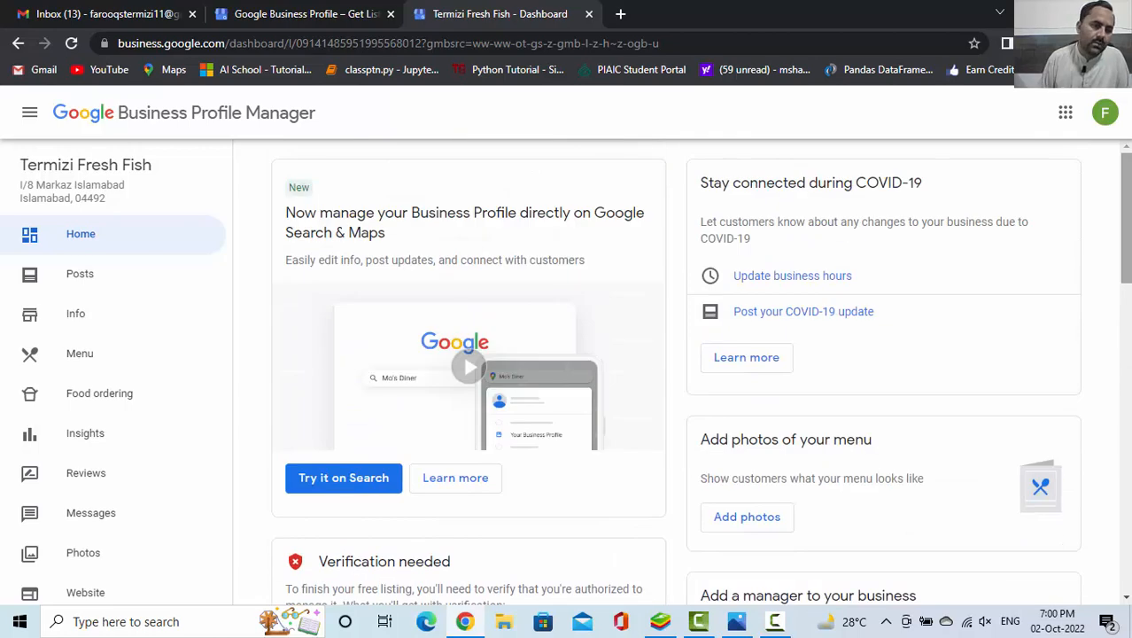